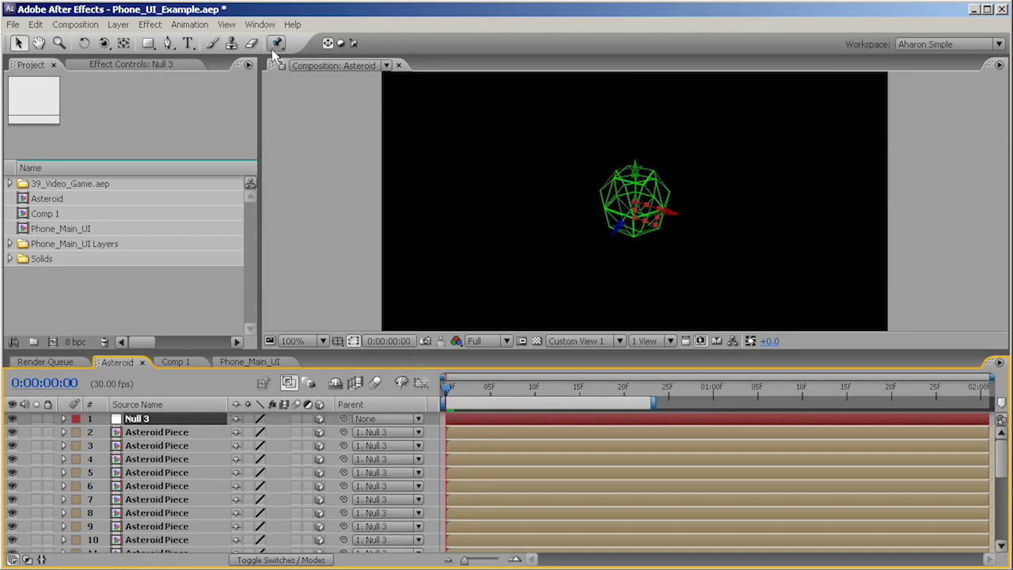
Orbit the camera around the asteroid
{"action": "left_click", "coordinate": [261, 24]}
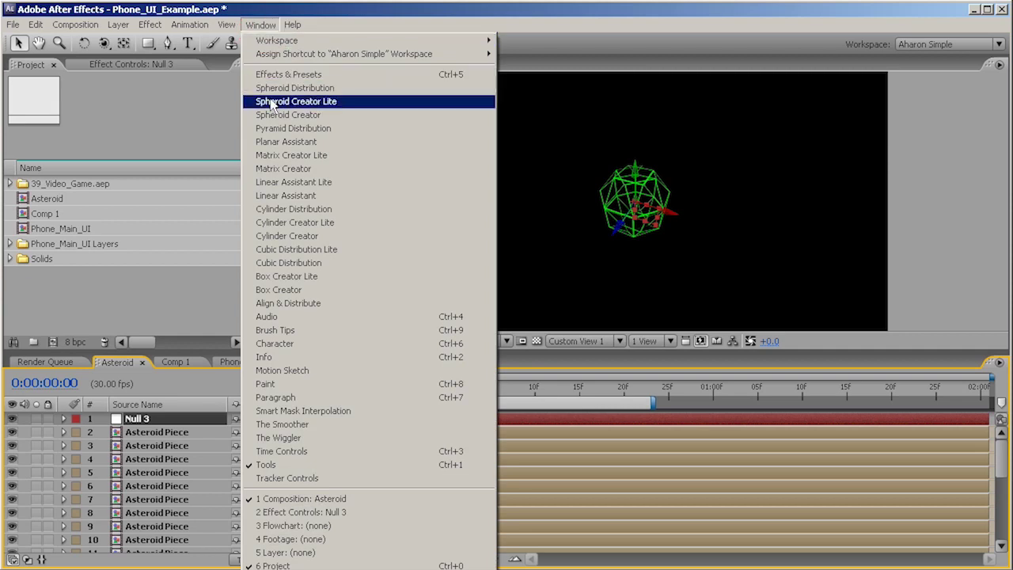
{"action": "left_click", "coordinate": [653, 189]}
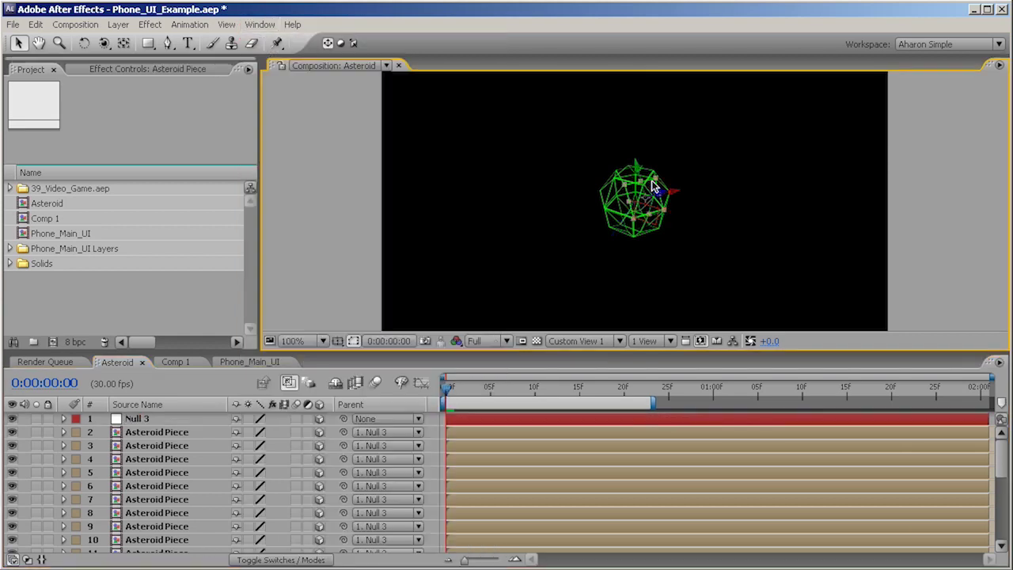
{"action": "key", "text": "c"}
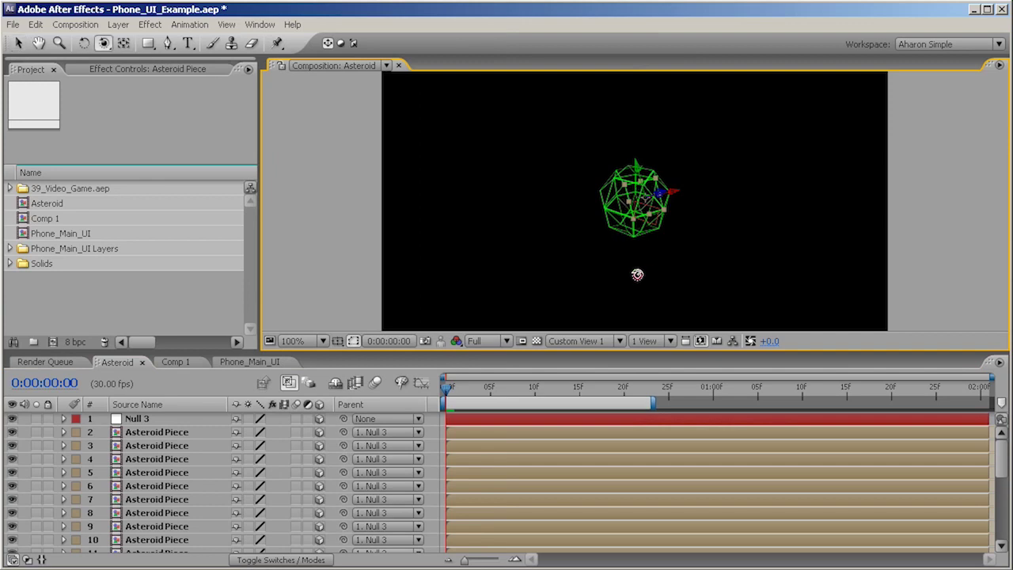
{"action": "left_click_drag", "start_coordinate": [635, 274], "coordinate": [789, 251]}
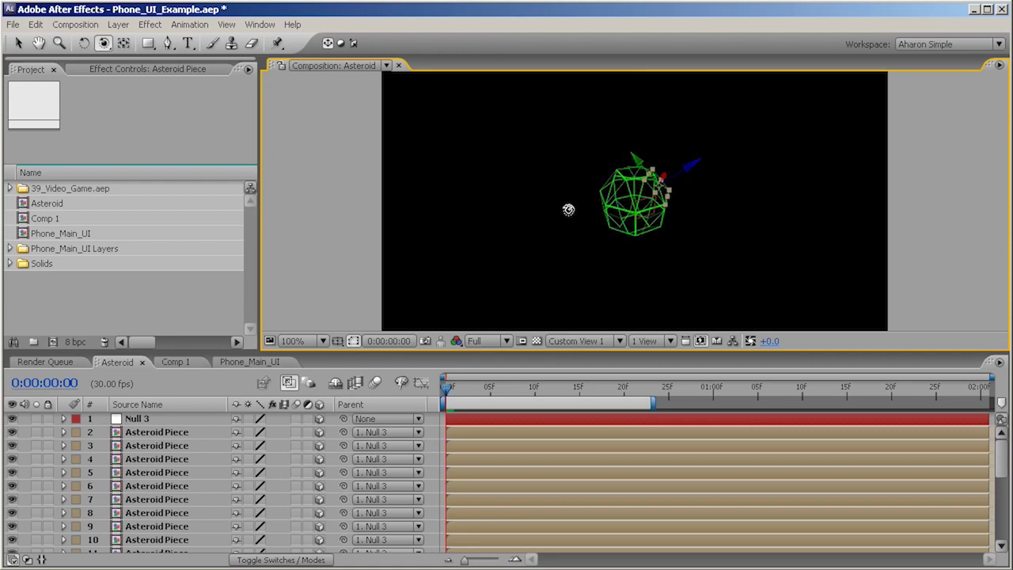
Show Null 3's Scale and scrub to frame 5, where it reads 258.3
{"action": "left_click", "coordinate": [129, 422]}
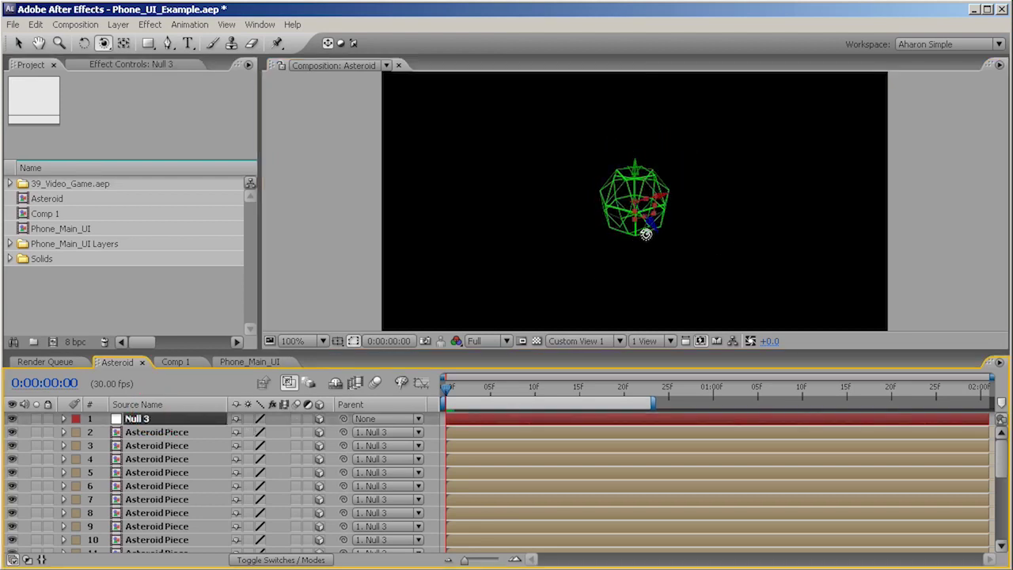
{"action": "key", "text": "period"}
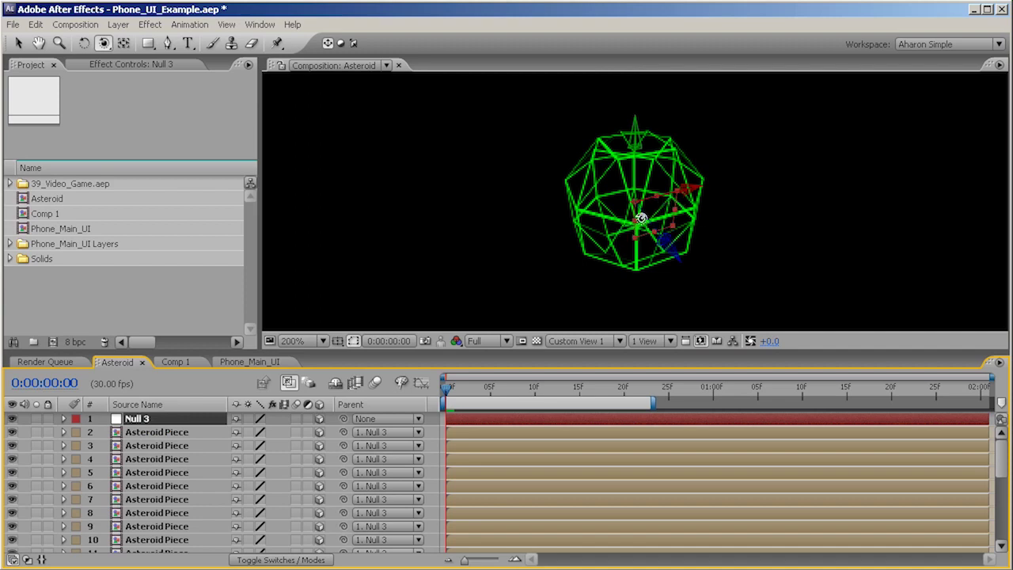
{"action": "key", "text": "comma"}
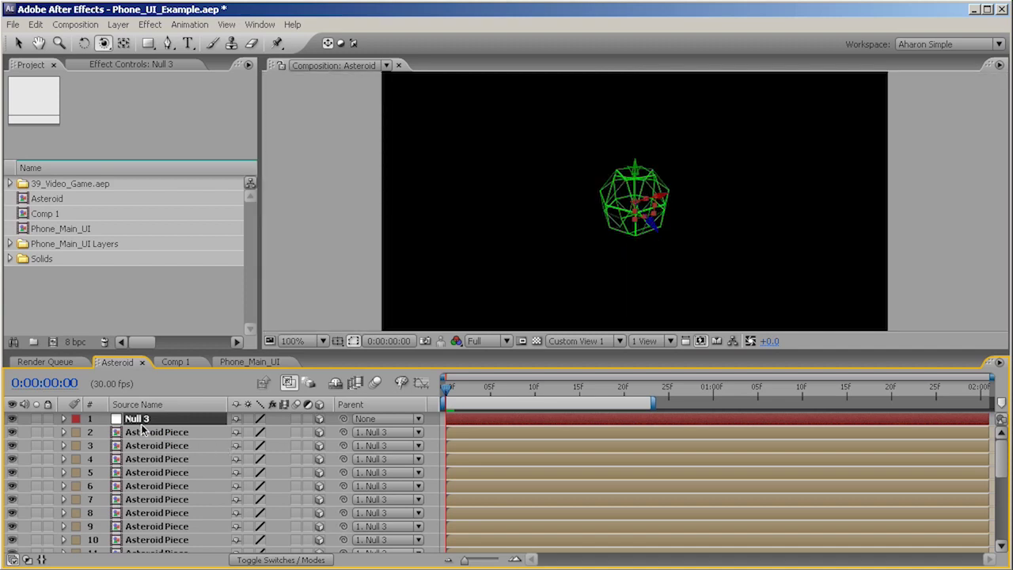
{"action": "key", "text": "s"}
{"action": "left_click_drag", "start_coordinate": [448, 389], "coordinate": [491, 390]}
{"action": "left_click", "coordinate": [158, 445]}
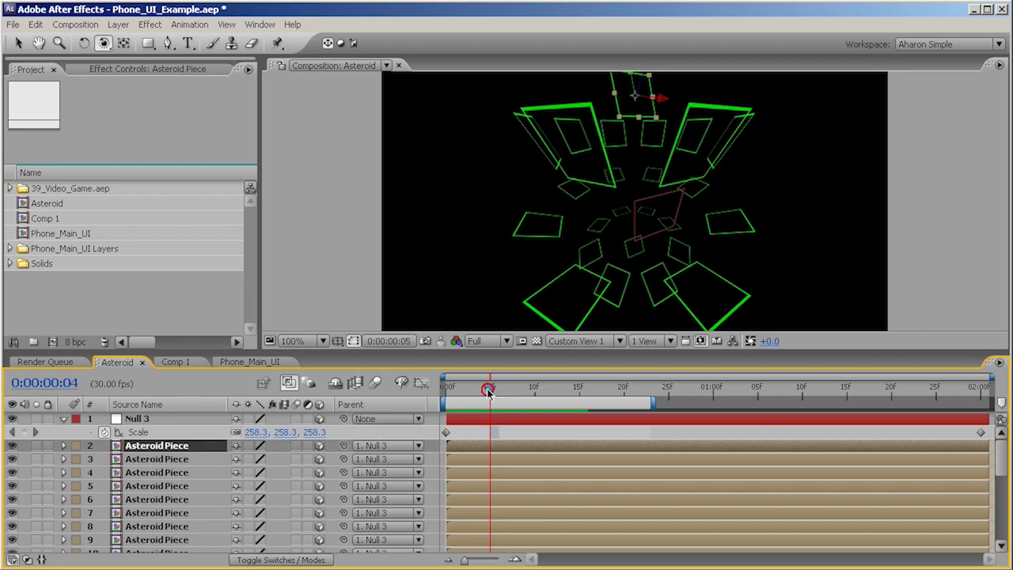
Reveal Asteroid Piece's Scale, X Rotation and Opacity expressions, then return to frame 0
{"action": "mouse_move", "coordinate": [490, 387]}
{"action": "left_mouse_down"}
{"action": "mouse_move", "coordinate": [431, 396]}
{"action": "mouse_move", "coordinate": [507, 388]}
{"action": "mouse_move", "coordinate": [482, 387]}
{"action": "left_mouse_up"}
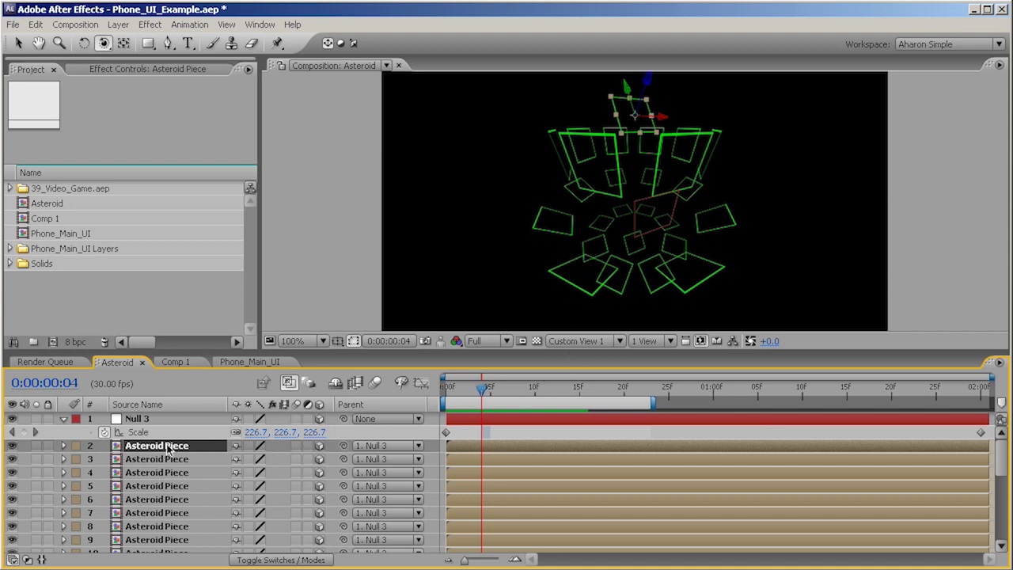
{"action": "key", "text": "e"}
{"action": "key", "text": "e"}
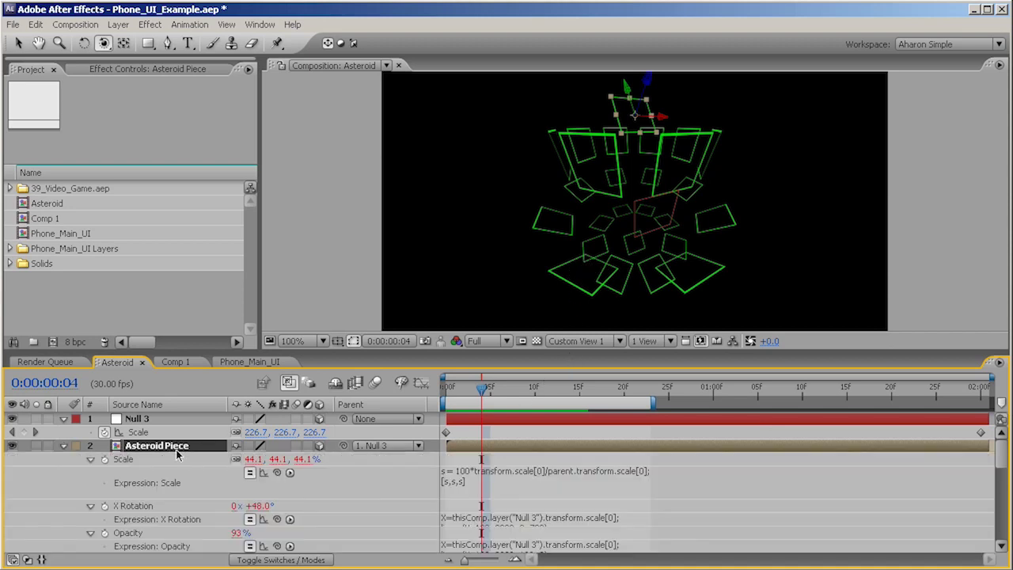
{"action": "left_click", "coordinate": [453, 477]}
{"action": "left_click", "coordinate": [409, 486]}
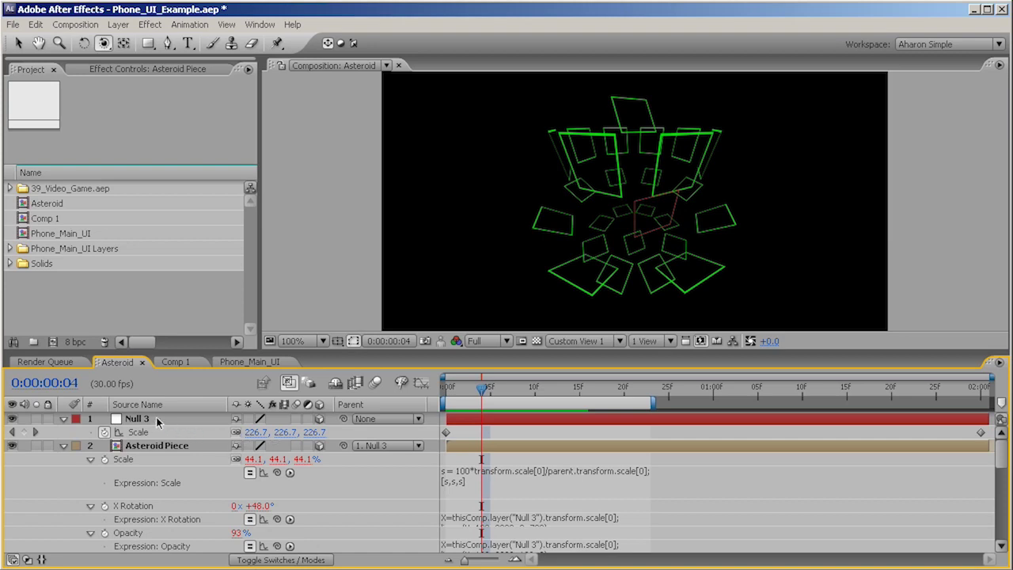
{"action": "left_click_drag", "start_coordinate": [471, 389], "coordinate": [443, 388]}
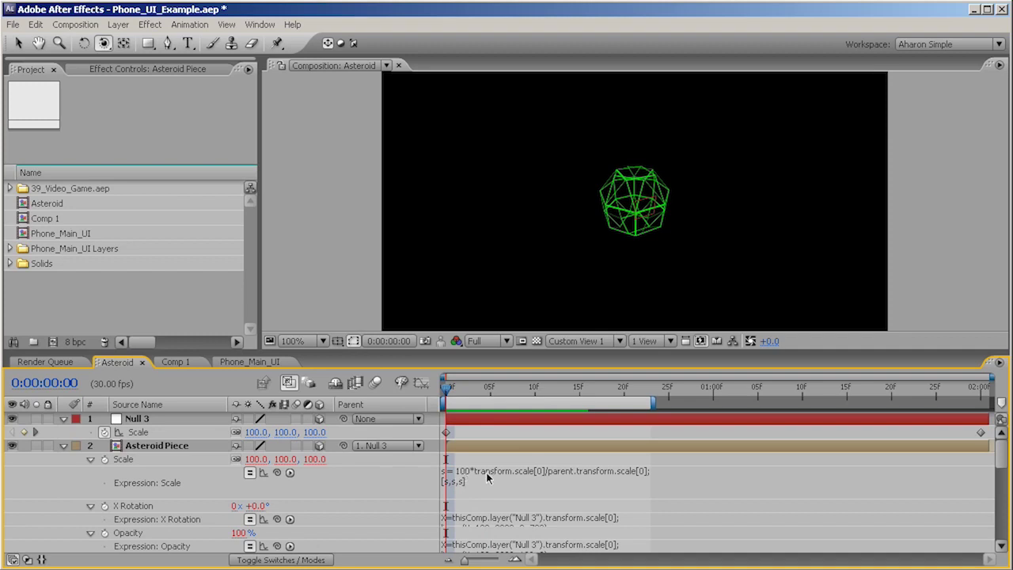
Toggle the Scale expression off and on, then set Null 3's Scale to 200
{"action": "left_click", "coordinate": [249, 472]}
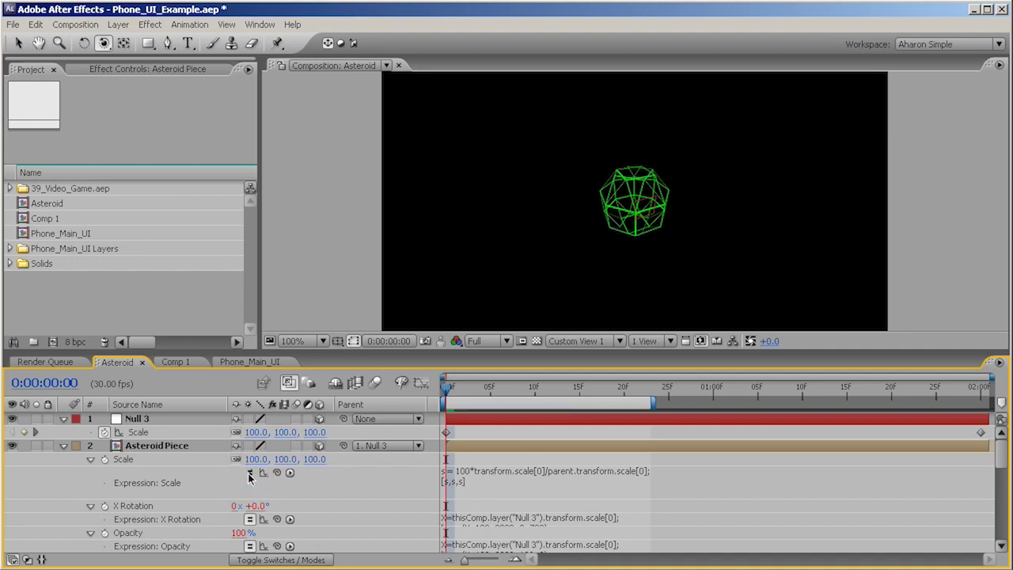
{"action": "left_click", "coordinate": [249, 473]}
{"action": "left_click", "coordinate": [256, 432]}
{"action": "type", "text": "200"}
{"action": "key", "text": "Return"}
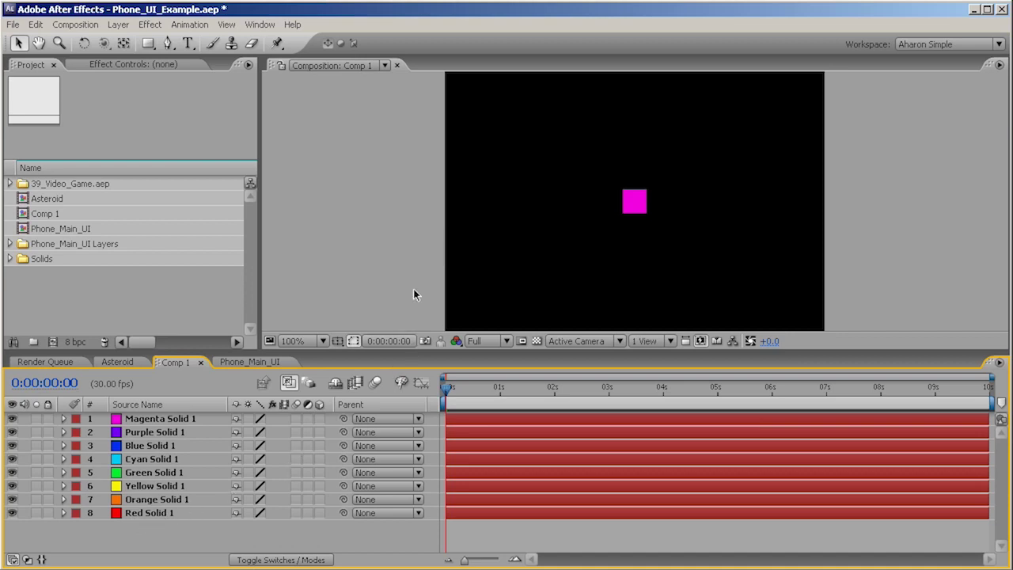
Make all eight Comp 1 solids, Magenta through Red, into 3D layers
{"action": "left_click_drag", "start_coordinate": [637, 205], "coordinate": [613, 205]}
{"action": "key", "text": "ctrl+z"}
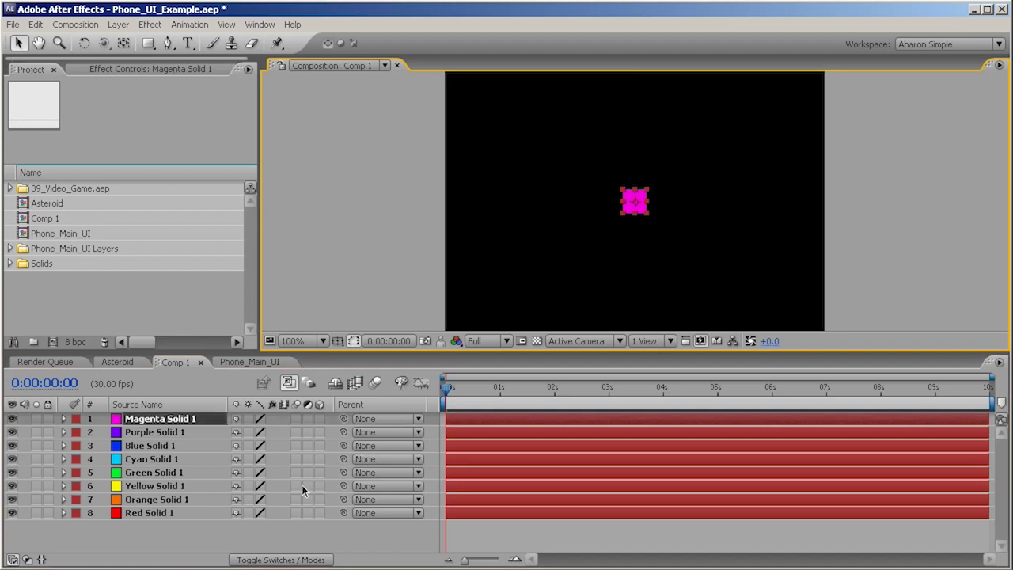
{"action": "left_click", "coordinate": [162, 512], "text": "shift"}
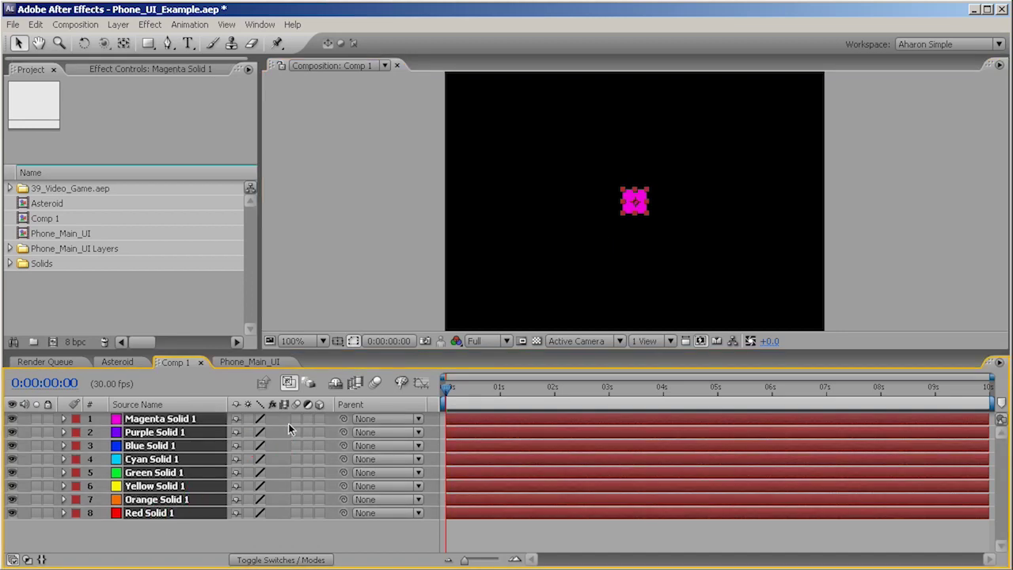
{"action": "left_click", "coordinate": [318, 417]}
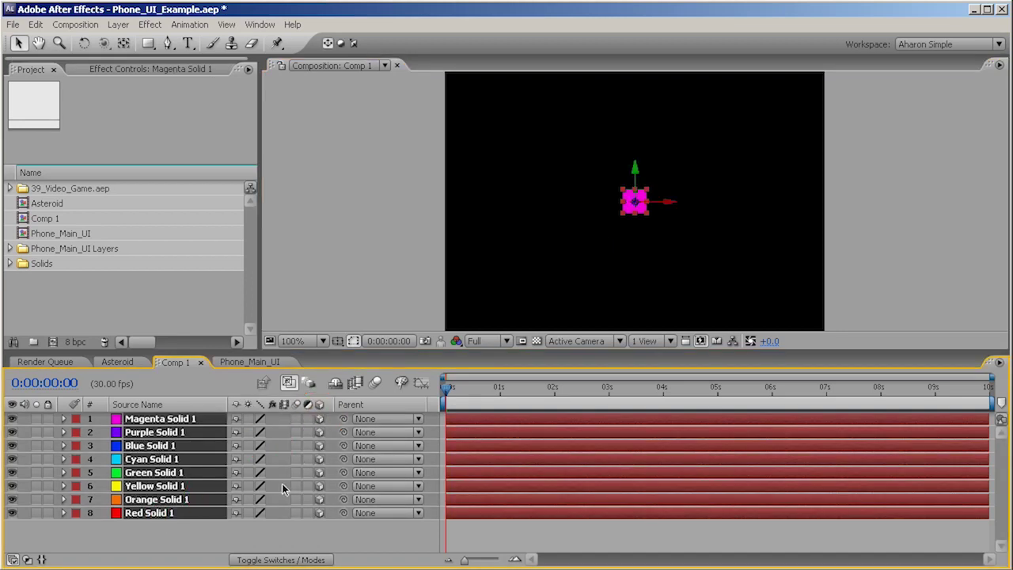
{"action": "left_click", "coordinate": [260, 25]}
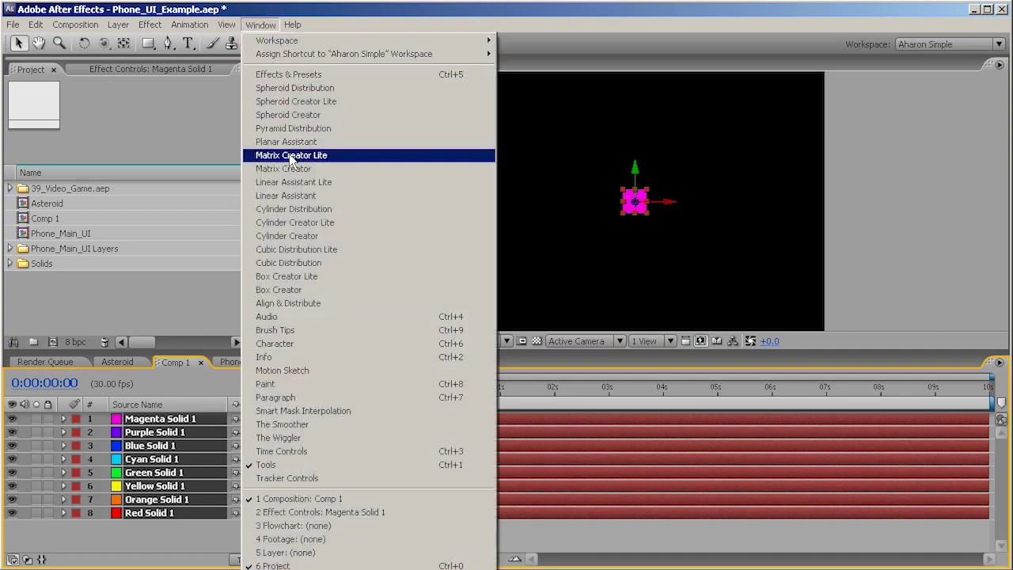
In Matrix Creator Lite, set grid dimensions to 4x4 and grid space to 50x50
{"action": "left_click", "coordinate": [292, 156]}
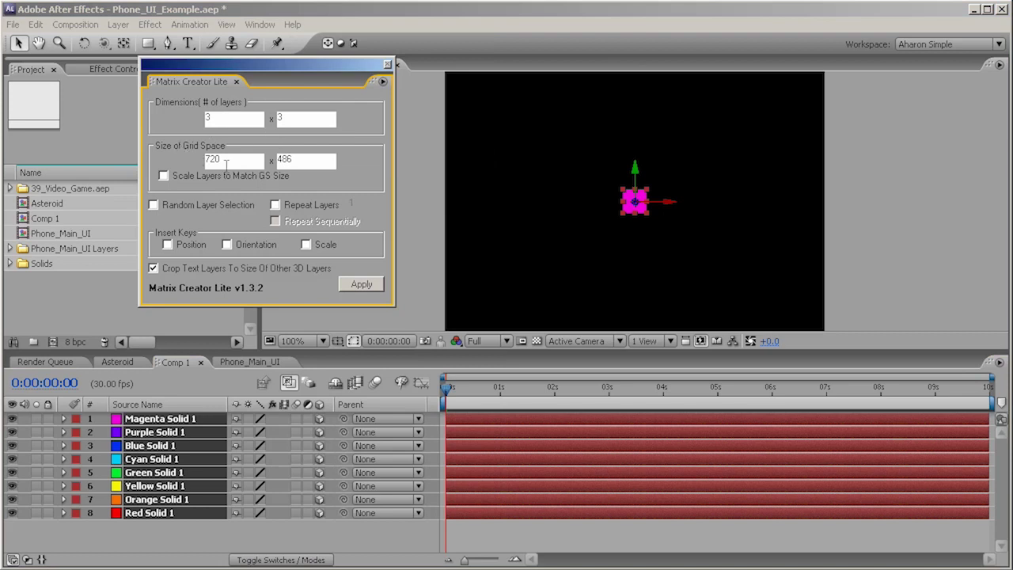
{"action": "double_click", "coordinate": [173, 114]}
{"action": "type", "text": "4"}
{"action": "key", "text": "Tab"}
{"action": "type", "text": "4"}
{"action": "left_click_drag", "start_coordinate": [236, 159], "coordinate": [192, 161]}
{"action": "type", "text": "50"}
{"action": "double_click", "coordinate": [304, 160]}
{"action": "type", "text": "50"}
Enable repeating layers, apply the grid, deselect all, and close Matrix Creator Lite
{"action": "left_click", "coordinate": [278, 204]}
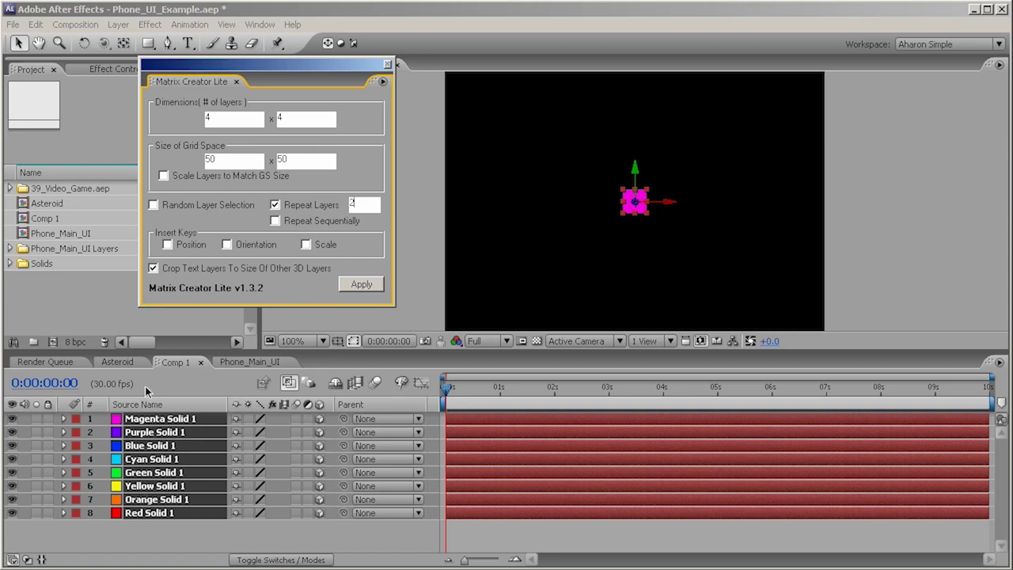
{"action": "left_click", "coordinate": [346, 284]}
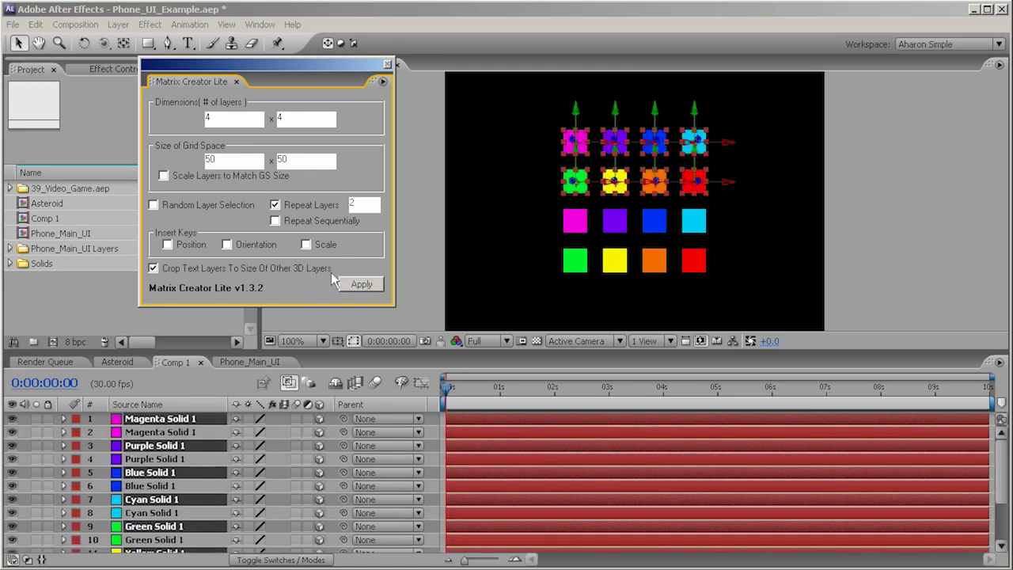
{"action": "key", "text": "F2"}
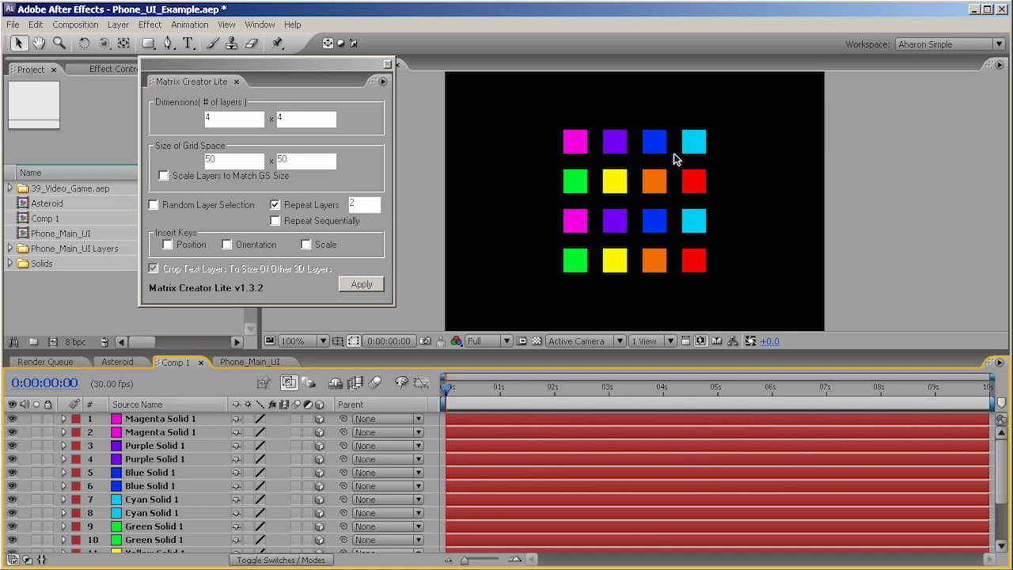
{"action": "left_click", "coordinate": [387, 63]}
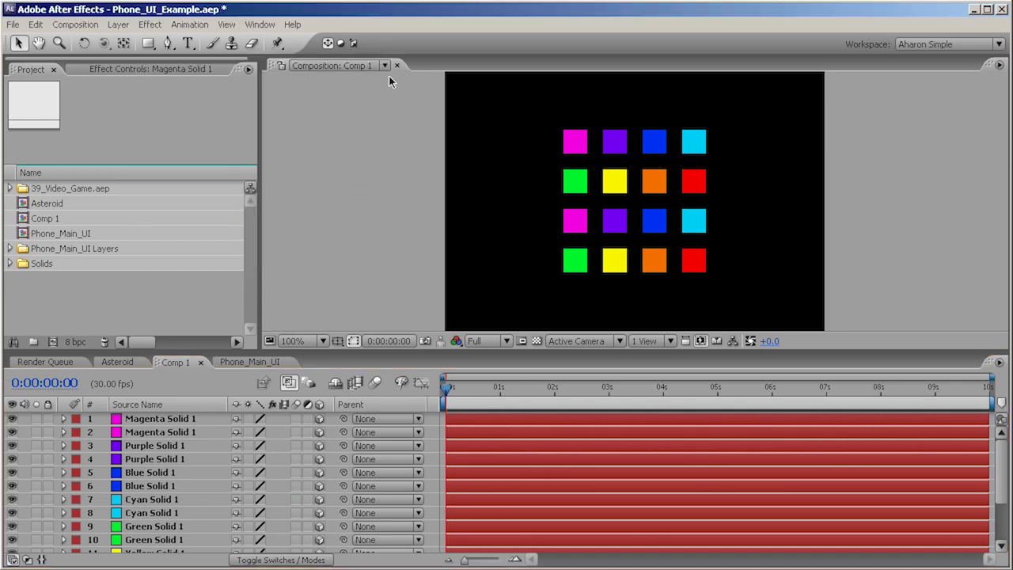
Add a new null object, Null 4, as a 3D layer
{"action": "left_click", "coordinate": [119, 24]}
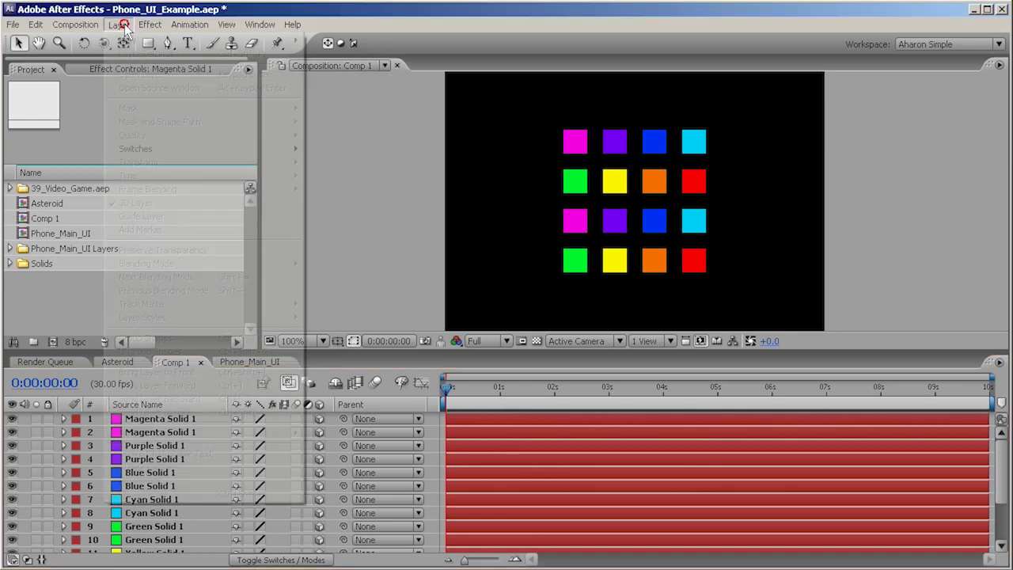
{"action": "mouse_move", "coordinate": [147, 41]}
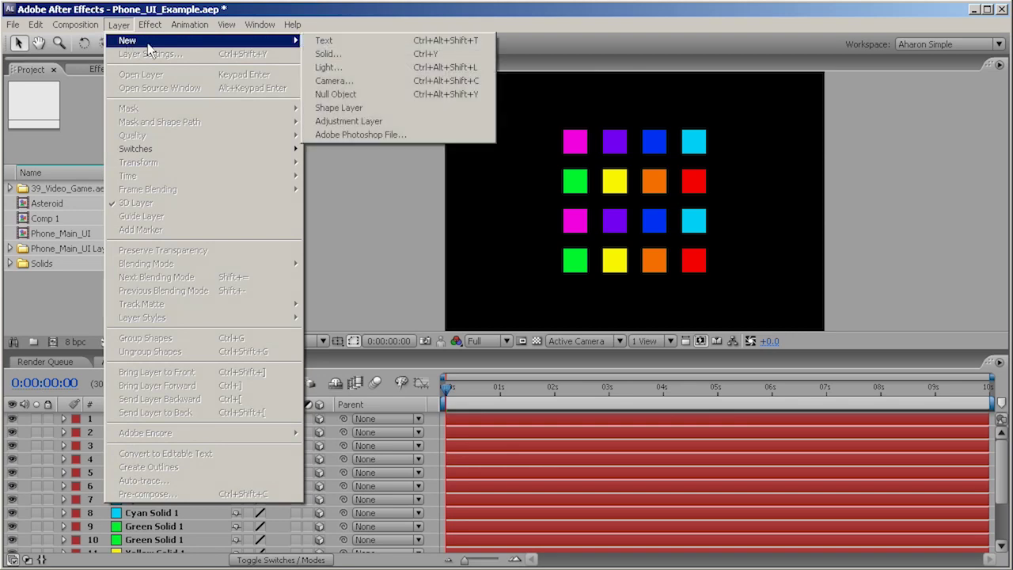
{"action": "left_click", "coordinate": [340, 94]}
{"action": "left_click", "coordinate": [320, 418]}
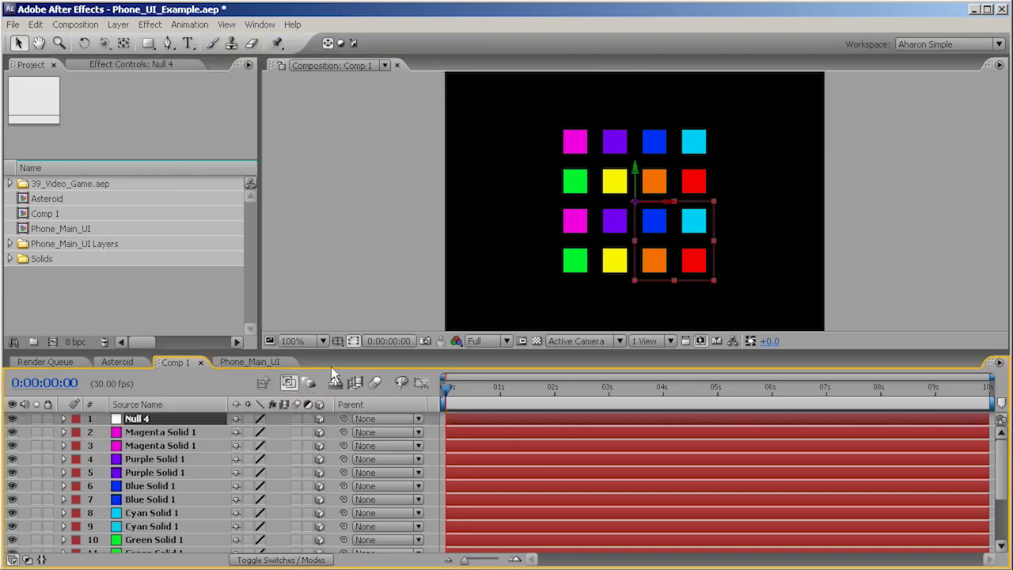
Parent solid layers 2 through 17 to Null 4 and select Null 4
{"action": "left_click", "coordinate": [164, 436]}
{"action": "scroll", "coordinate": [155, 526], "scroll_direction": "down", "scroll_amount": 4}
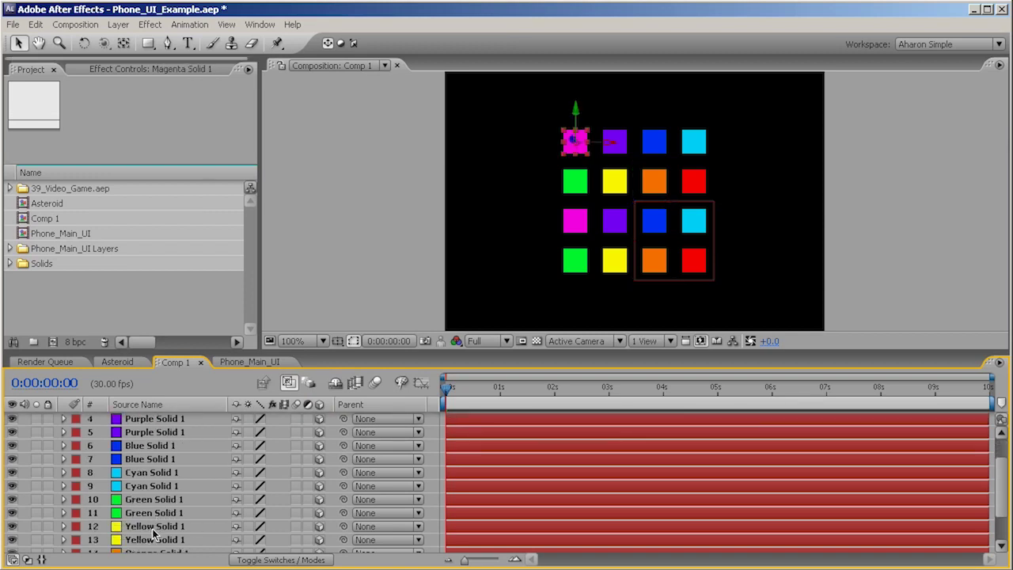
{"action": "left_click", "coordinate": [153, 545], "text": "shift"}
{"action": "scroll", "coordinate": [232, 484], "scroll_direction": "up", "scroll_amount": 4}
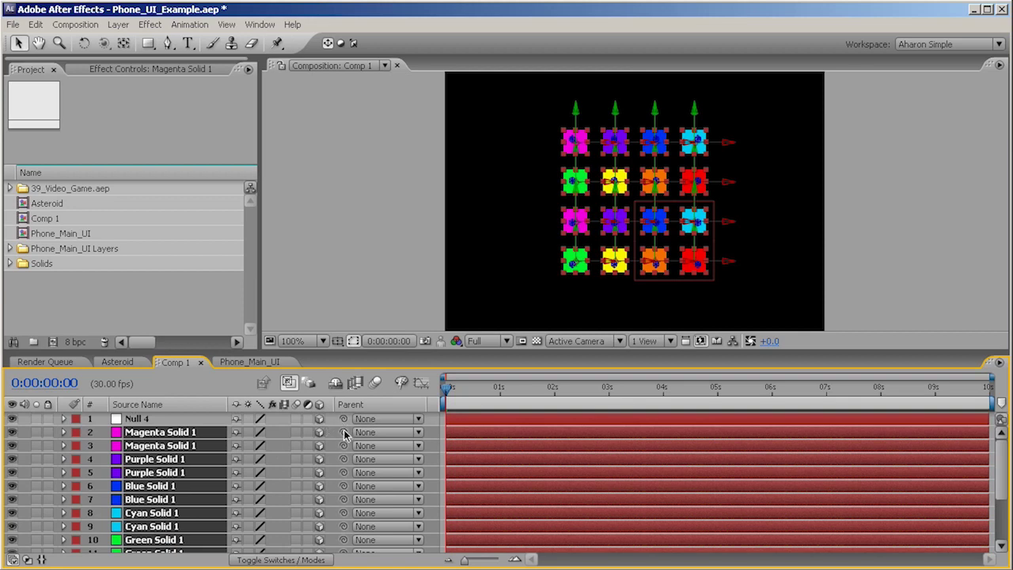
{"action": "left_click_drag", "start_coordinate": [344, 432], "coordinate": [166, 421]}
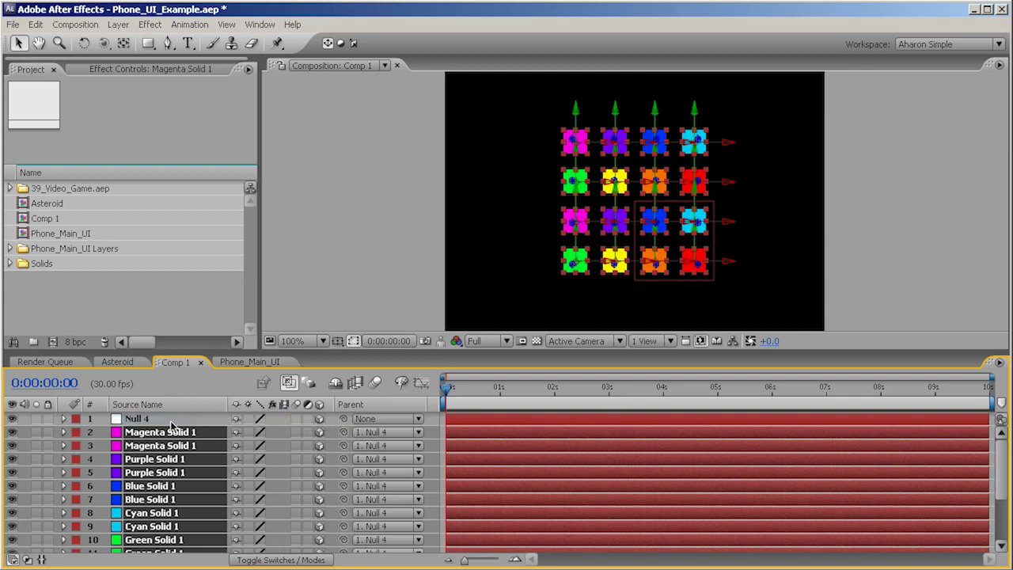
{"action": "left_click", "coordinate": [171, 425]}
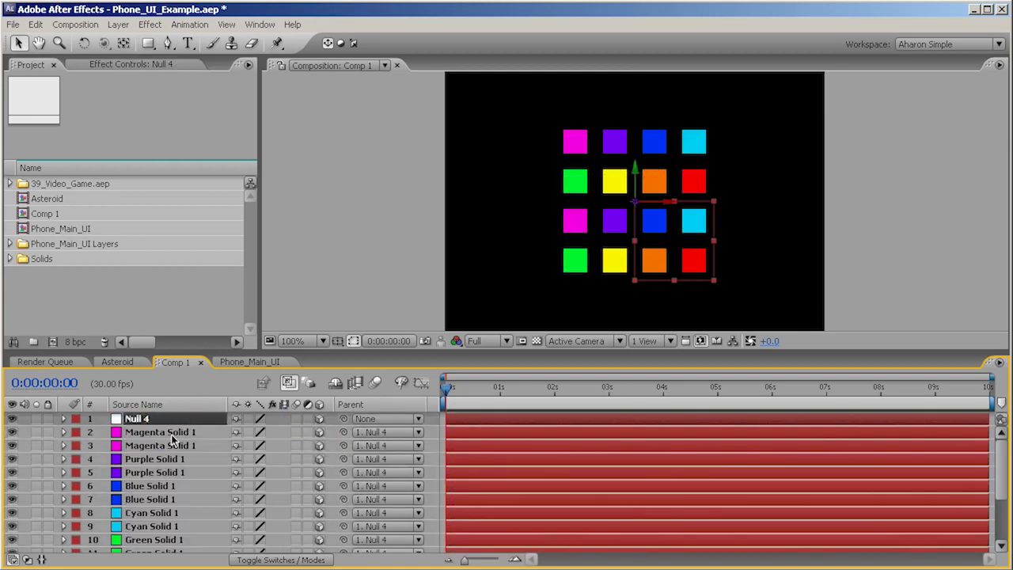
Scale Null 4 up to test the grid, then show Magenta Solid 1's Scale
{"action": "key", "text": "s"}
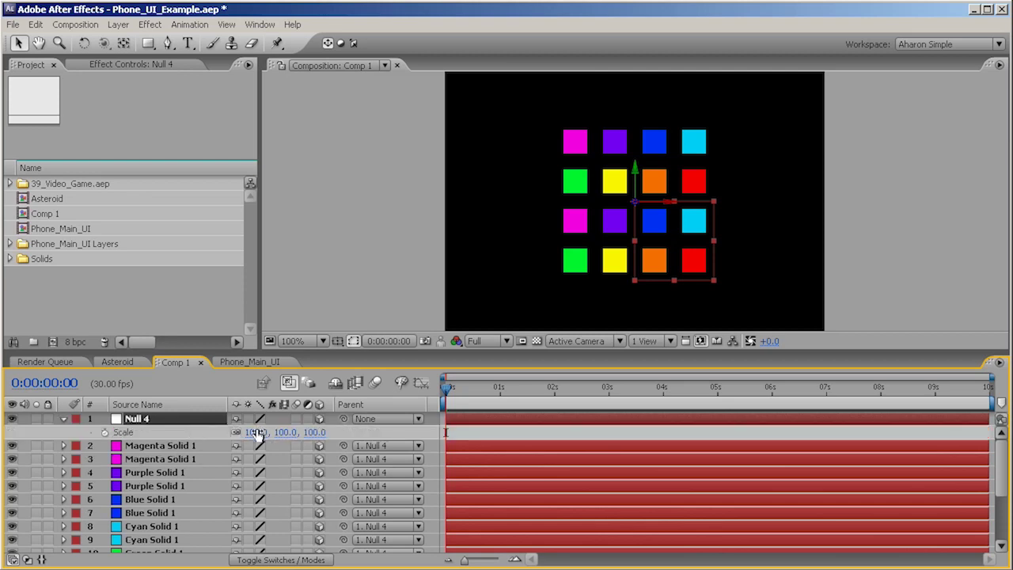
{"action": "left_click_drag", "start_coordinate": [257, 432], "coordinate": [215, 342]}
{"action": "left_click", "coordinate": [143, 445]}
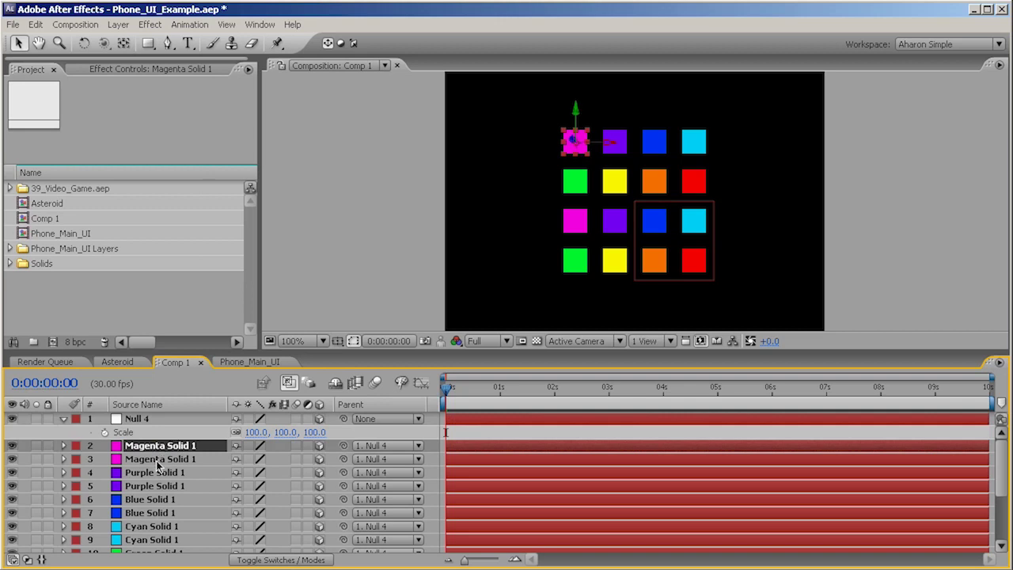
{"action": "key", "text": "s"}
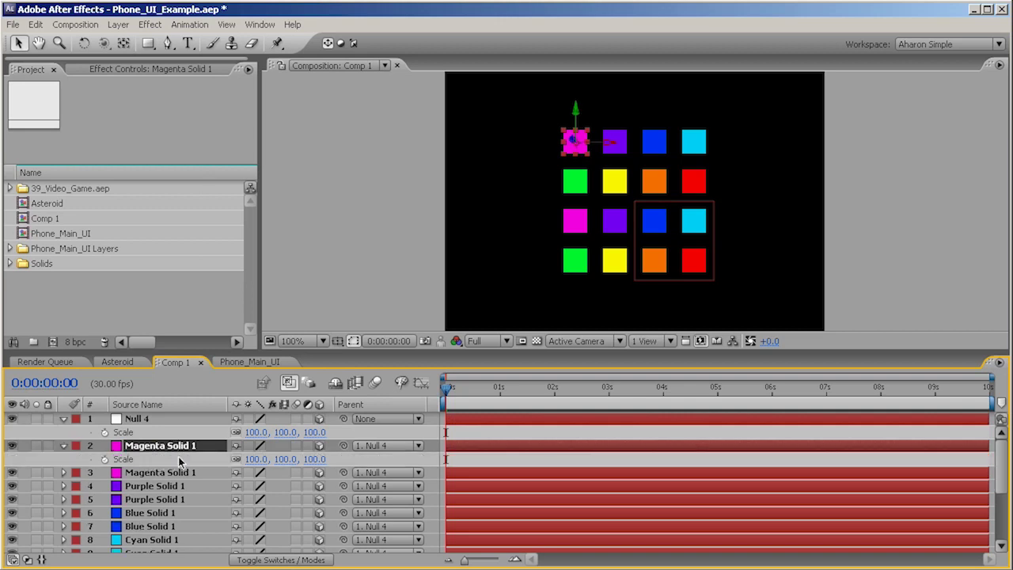
Add a Magenta Solid 1 Scale expression reading s = transform.scale[0]
{"action": "left_click", "coordinate": [105, 459], "text": "alt"}
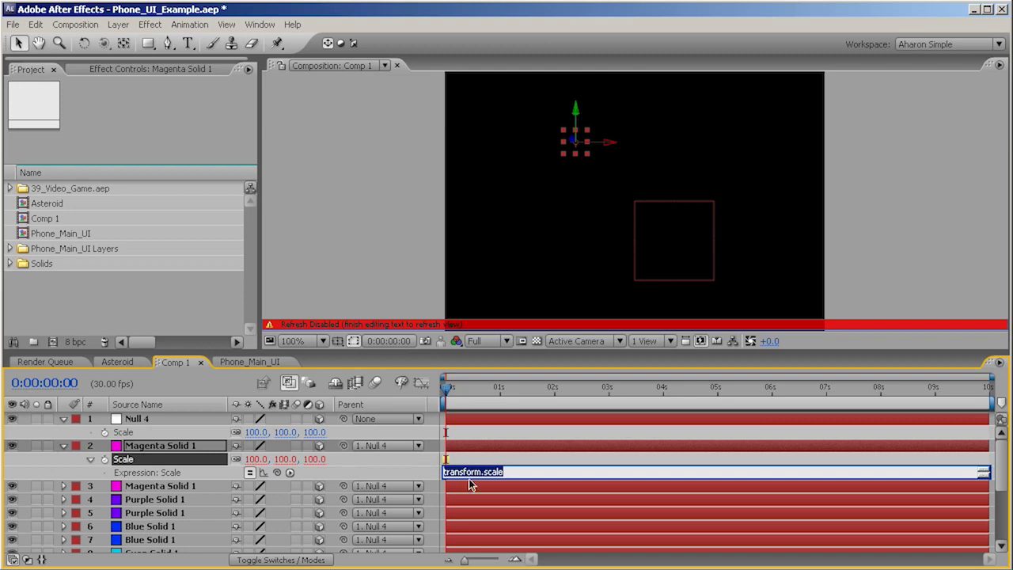
{"action": "left_click_drag", "start_coordinate": [469, 479], "coordinate": [469, 503]}
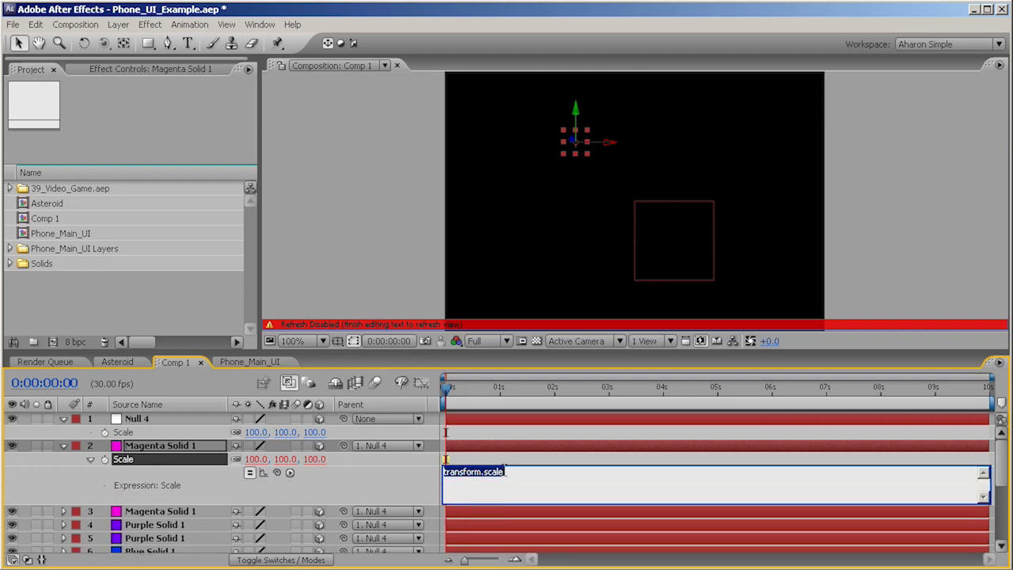
{"action": "type", "text": "s ="}
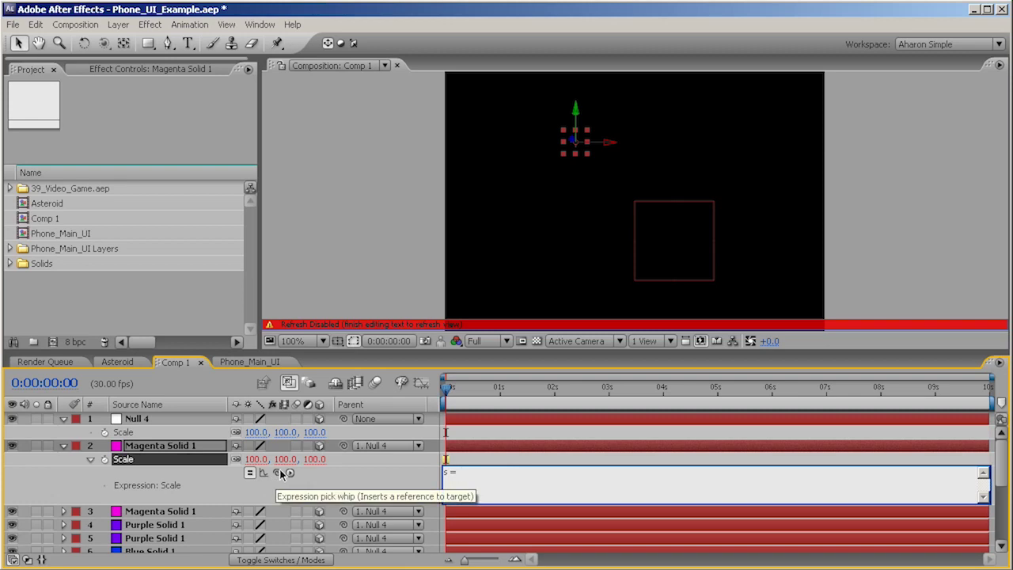
{"action": "left_click_drag", "start_coordinate": [276, 472], "coordinate": [261, 463]}
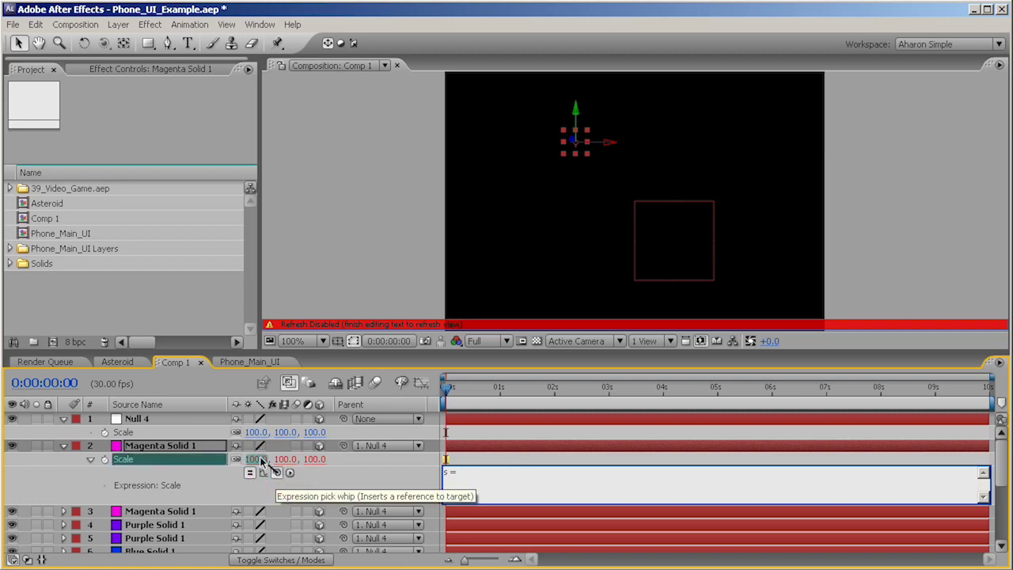
{"action": "left_click_drag", "start_coordinate": [261, 461], "coordinate": [259, 461]}
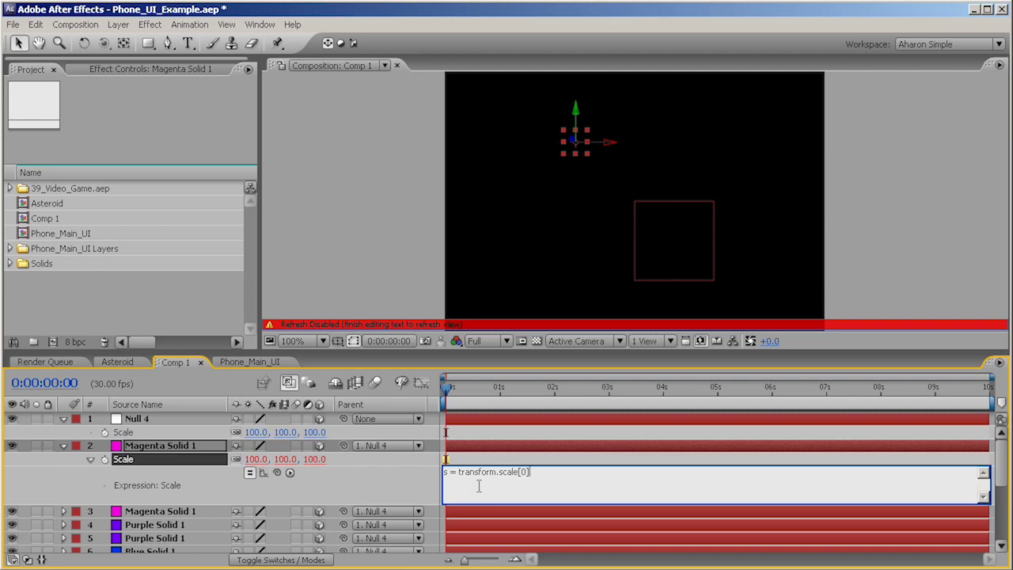
{"action": "left_click", "coordinate": [457, 472]}
Edit the expression to s = 100*transform.scale[0]/parent.transform.scale[0]
{"action": "type", "text": "100;"}
{"action": "type", "text": "*"}
{"action": "left_click", "coordinate": [560, 472]}
{"action": "left_click_drag", "start_coordinate": [276, 472], "coordinate": [263, 467]}
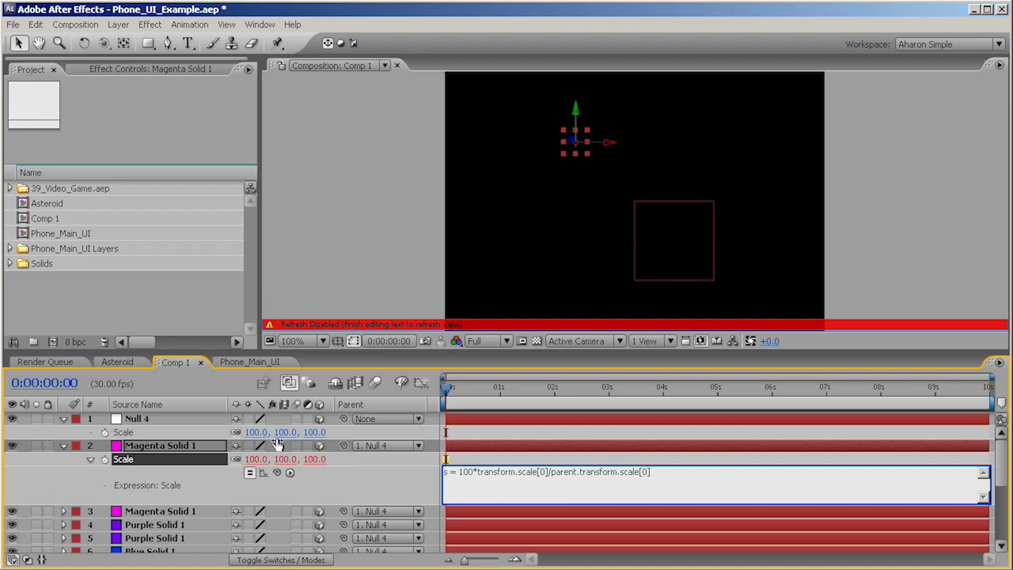
{"action": "left_click_drag", "start_coordinate": [651, 471], "coordinate": [579, 474]}
{"action": "key", "text": "BackSpace"}
{"action": "left_click_drag", "start_coordinate": [277, 472], "coordinate": [261, 434]}
{"action": "left_click_drag", "start_coordinate": [671, 473], "coordinate": [576, 473]}
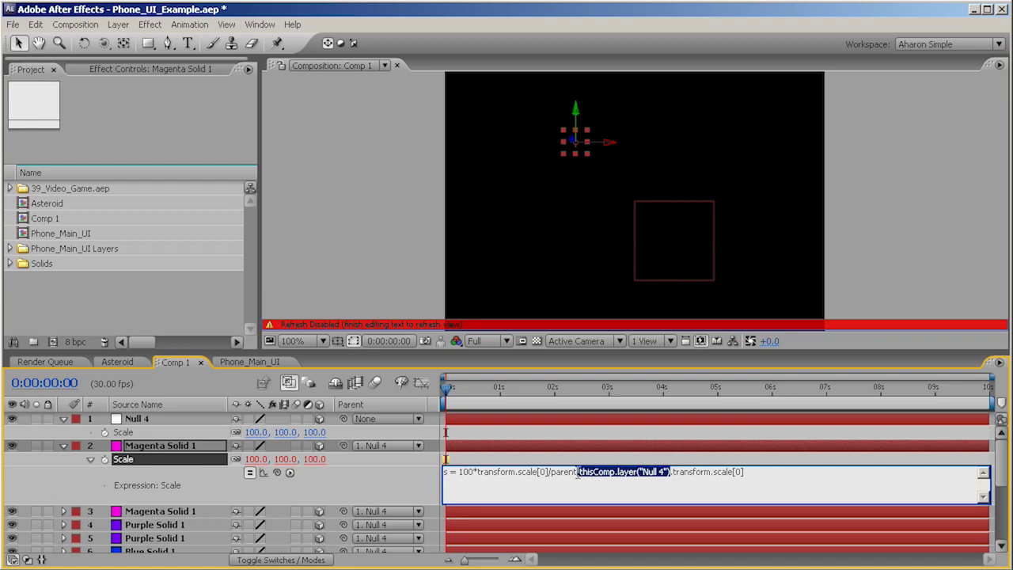
{"action": "key", "text": "BackSpace"}
End the line with a semicolon and add a new line [s,s,s]
{"action": "left_click", "coordinate": [469, 472]}
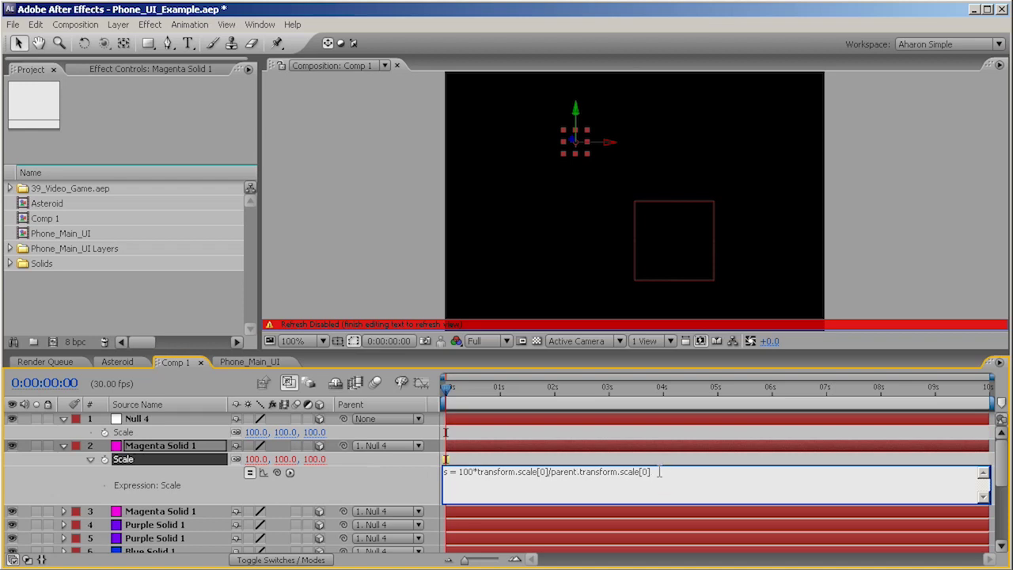
{"action": "type", "text": ";"}
{"action": "key", "text": "Return"}
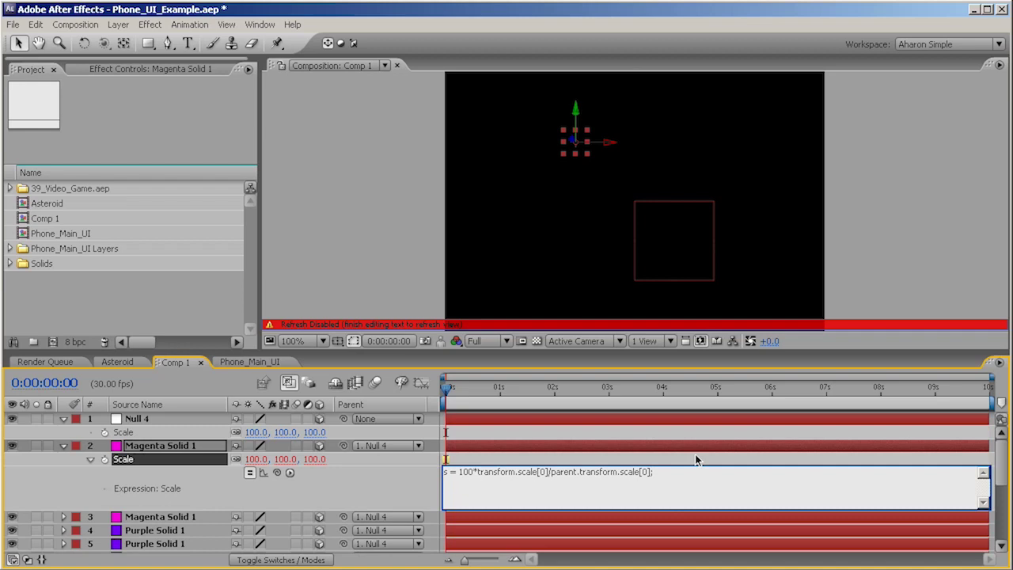
{"action": "type", "text": "[s"}
{"action": "type", "text": ",s,s]"}
Commit the expression, test-scale Null 4, then undo back to 100%
{"action": "left_click", "coordinate": [695, 459]}
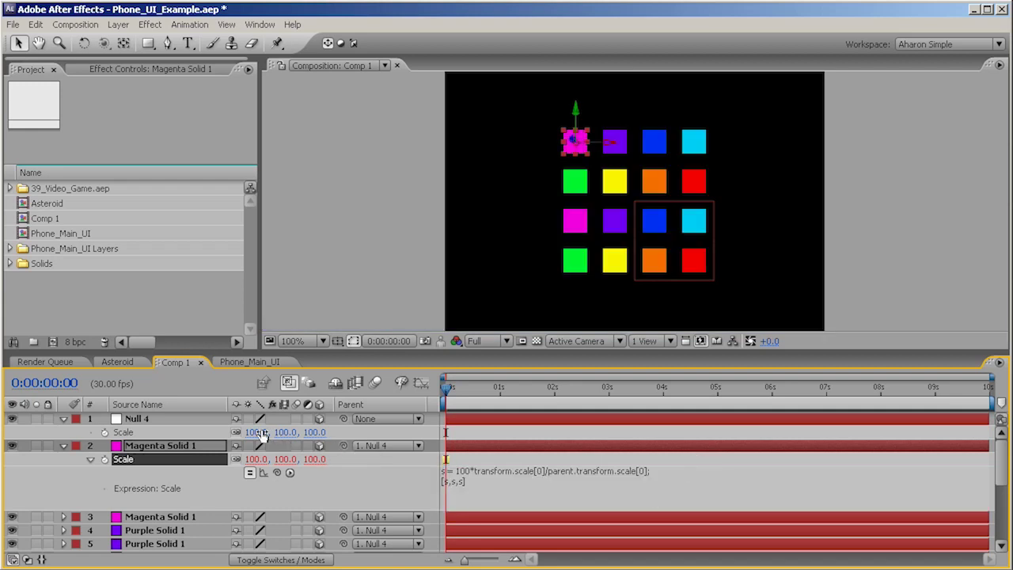
{"action": "left_click_drag", "start_coordinate": [261, 435], "coordinate": [306, 434]}
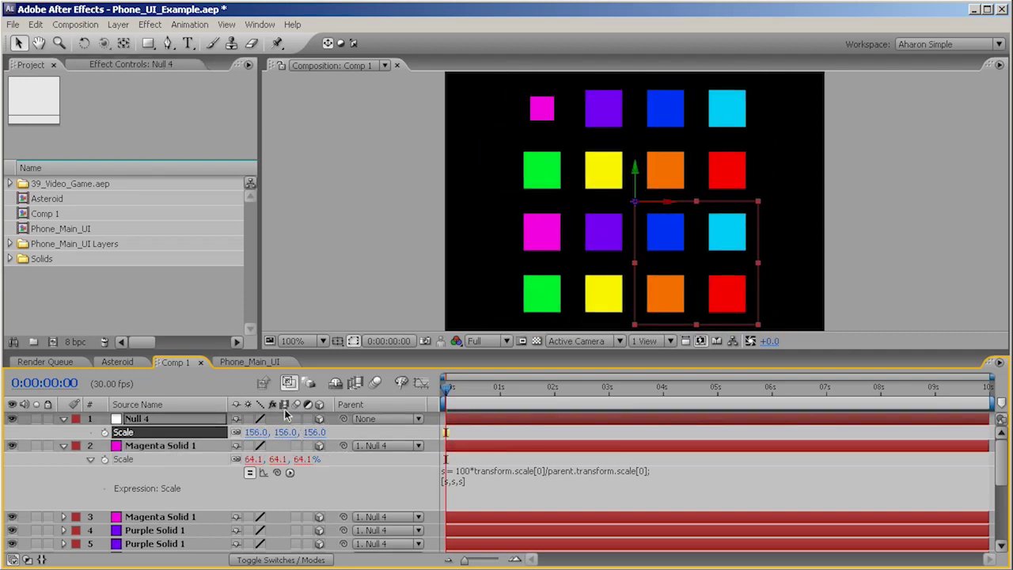
{"action": "left_click_drag", "start_coordinate": [255, 434], "coordinate": [176, 398]}
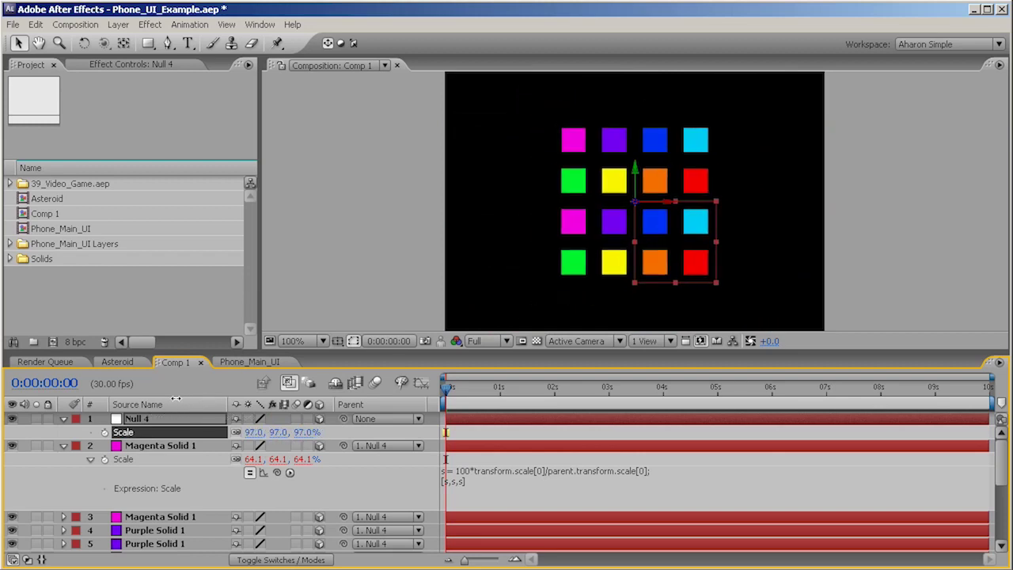
{"action": "key", "text": "ctrl+z"}
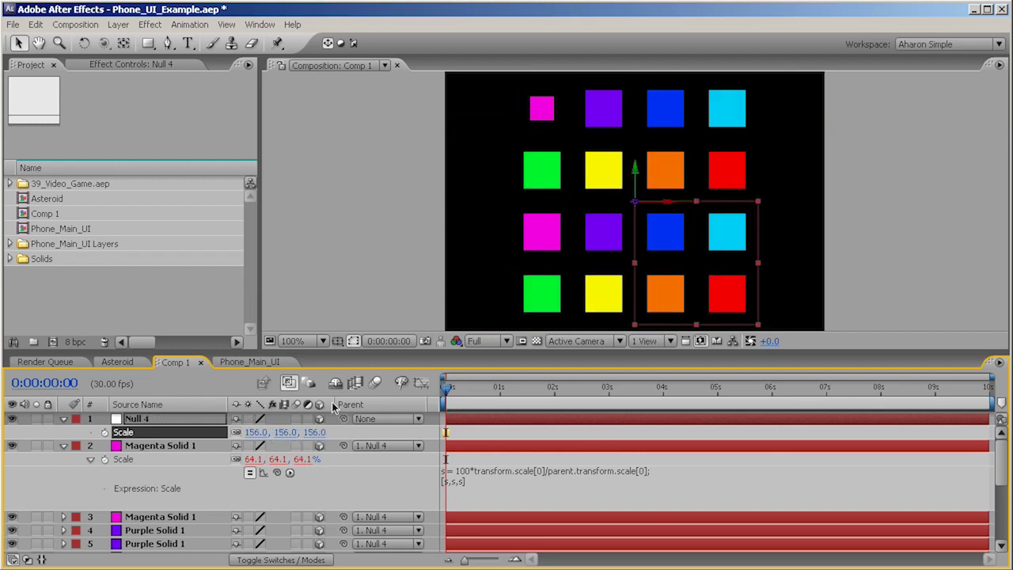
{"action": "key", "text": "ctrl+z"}
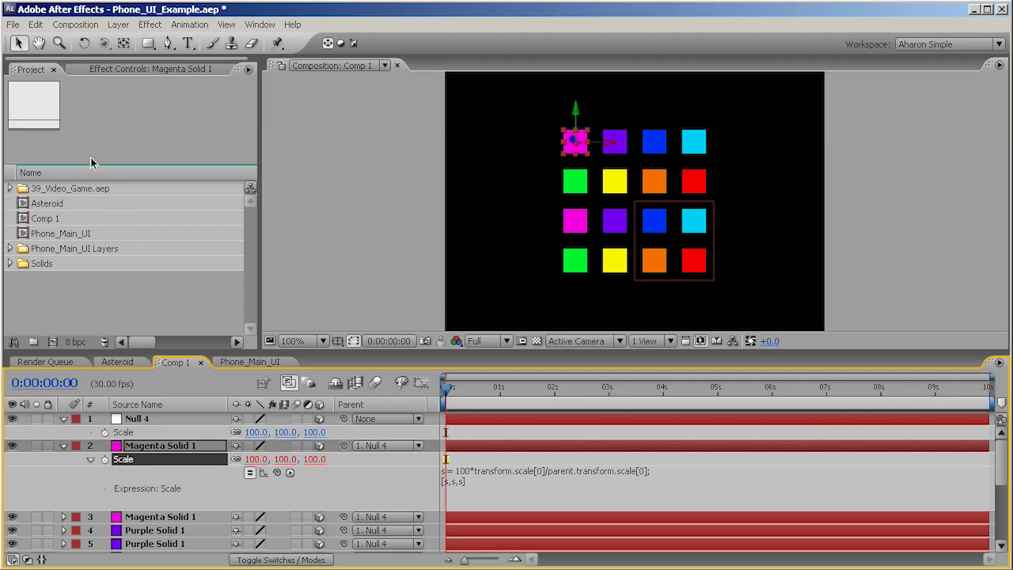
Copy only Magenta Solid 1's Scale expression and paste it onto the remaining solids
{"action": "left_click", "coordinate": [36, 24]}
{"action": "left_click", "coordinate": [71, 114]}
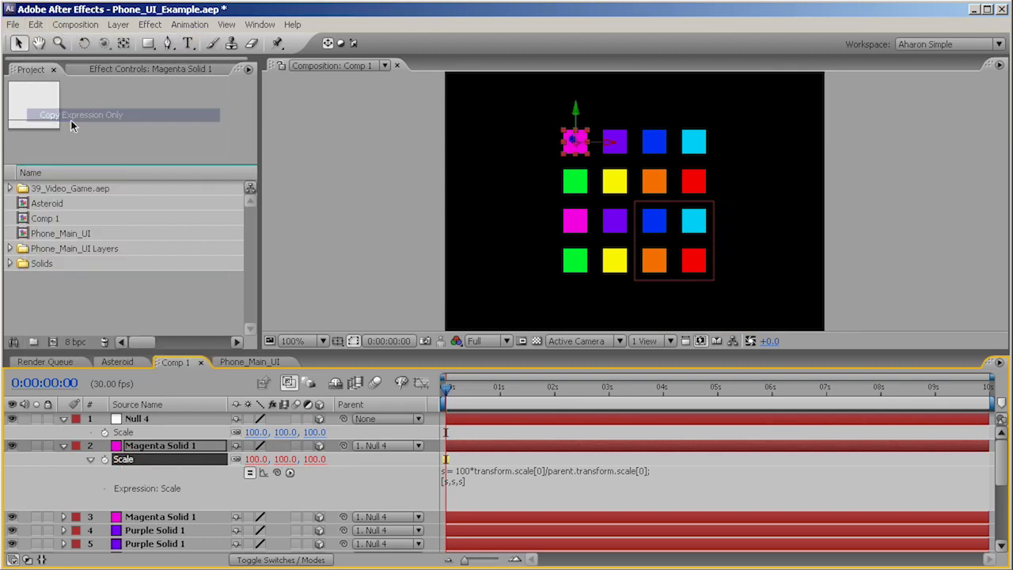
{"action": "left_click", "coordinate": [163, 516]}
{"action": "scroll", "coordinate": [164, 516], "scroll_direction": "down", "scroll_amount": 5}
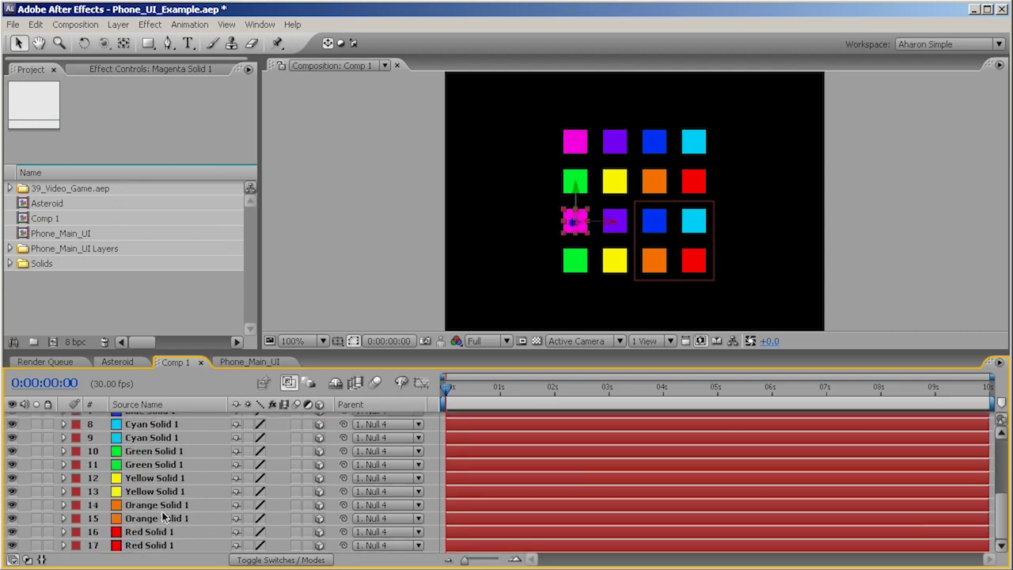
{"action": "left_click", "coordinate": [162, 546], "text": "shift"}
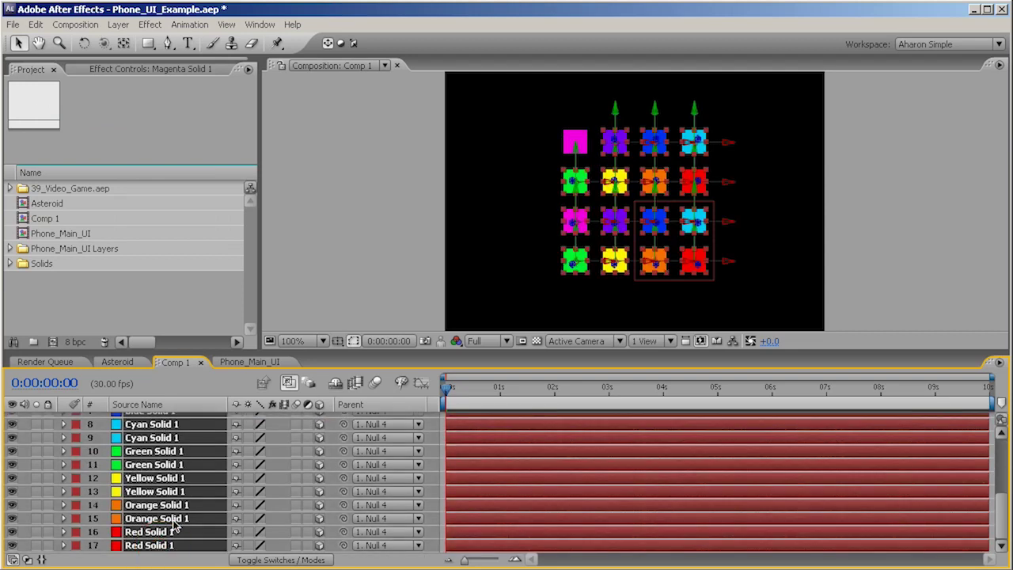
{"action": "left_click", "coordinate": [36, 23]}
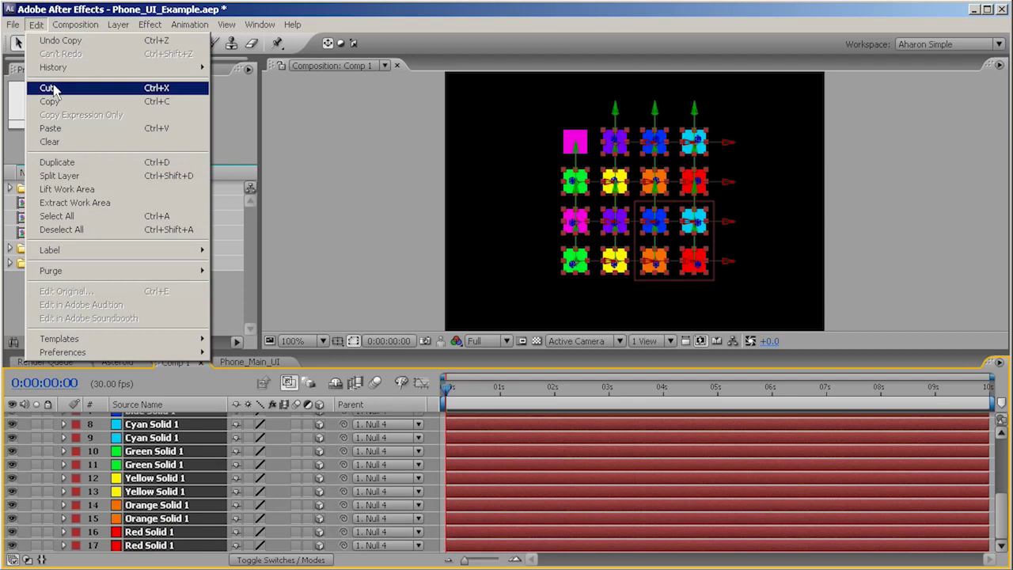
{"action": "left_click", "coordinate": [52, 128]}
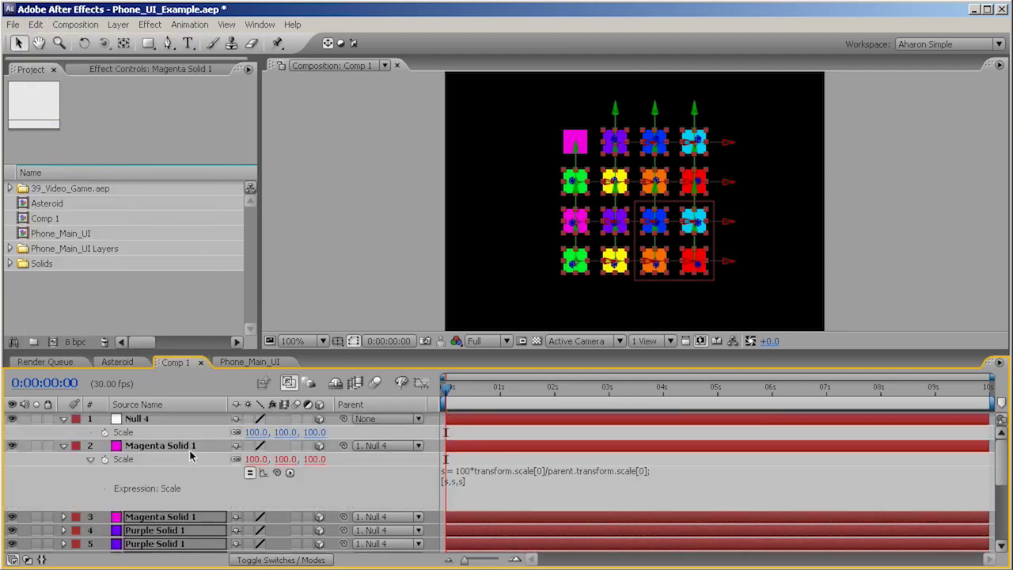
{"action": "left_click", "coordinate": [127, 463]}
Scale Null 4 up to 183 to spread the grid
{"action": "left_click", "coordinate": [190, 459]}
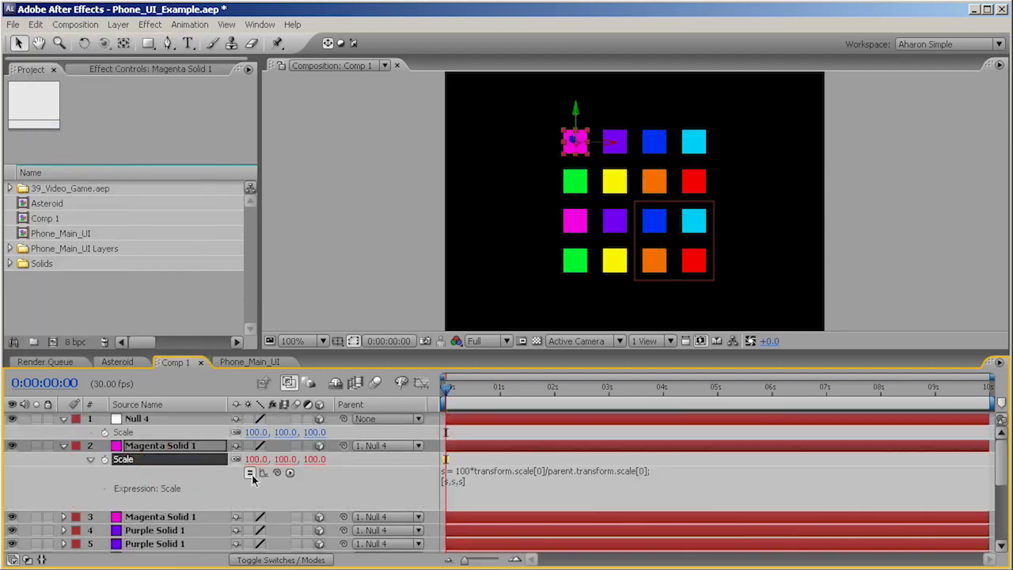
{"action": "left_click", "coordinate": [198, 431]}
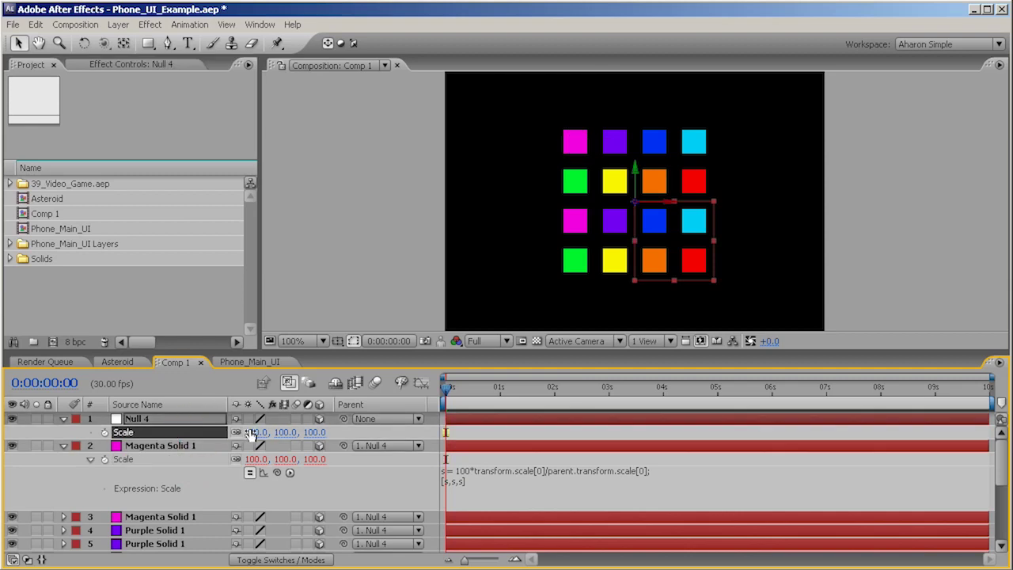
{"action": "left_click_drag", "start_coordinate": [250, 435], "coordinate": [200, 432]}
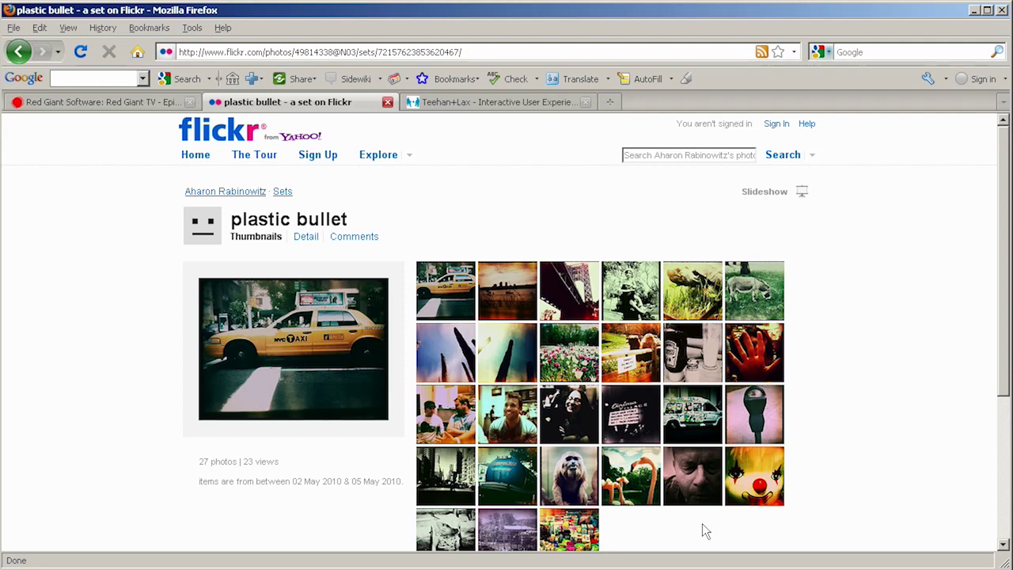
Browse the plastic bullet photos from the taxi to the turtle, then return to After Effects
{"action": "left_click", "coordinate": [465, 310]}
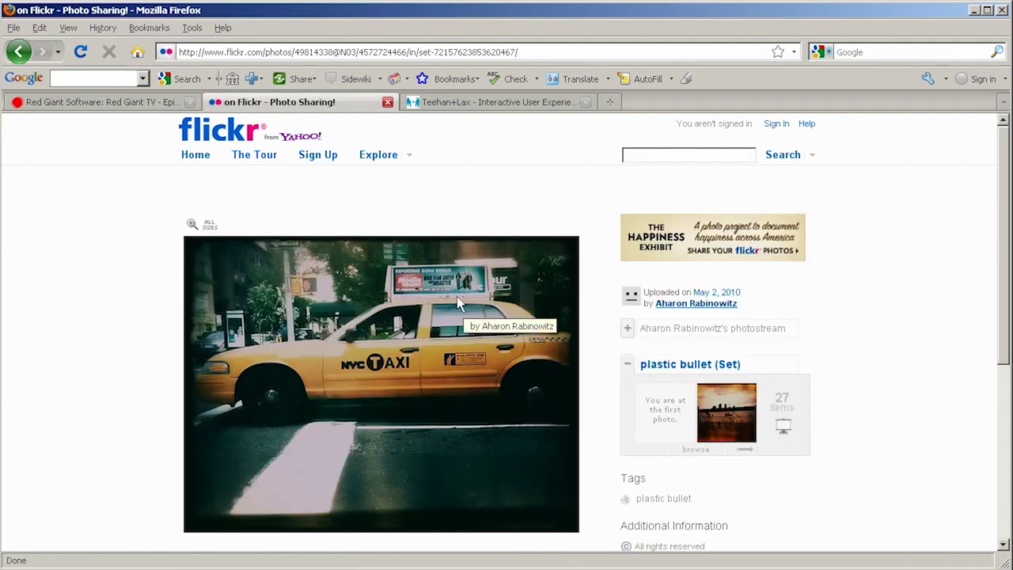
{"action": "left_click", "coordinate": [727, 419]}
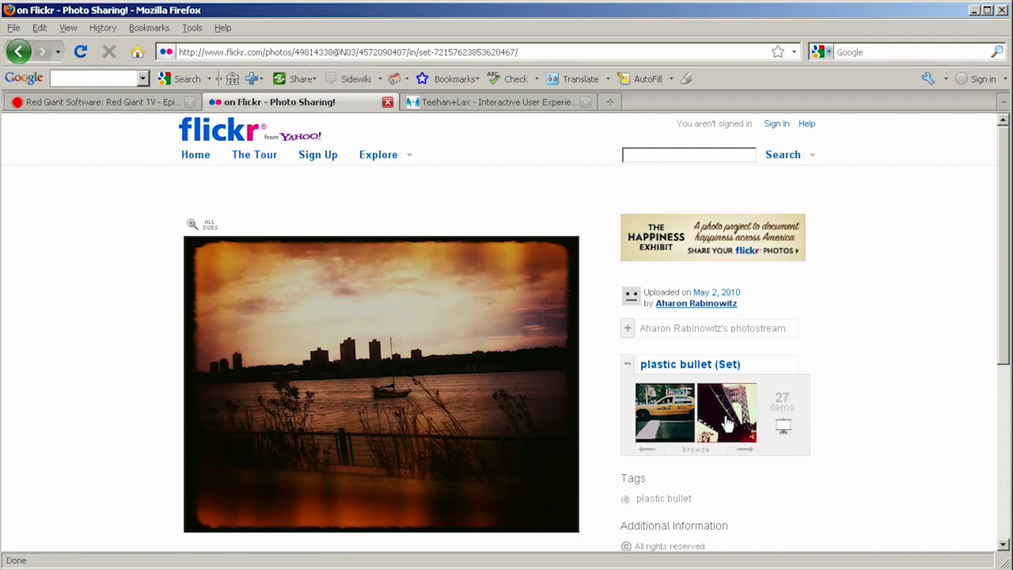
{"action": "left_click", "coordinate": [727, 424]}
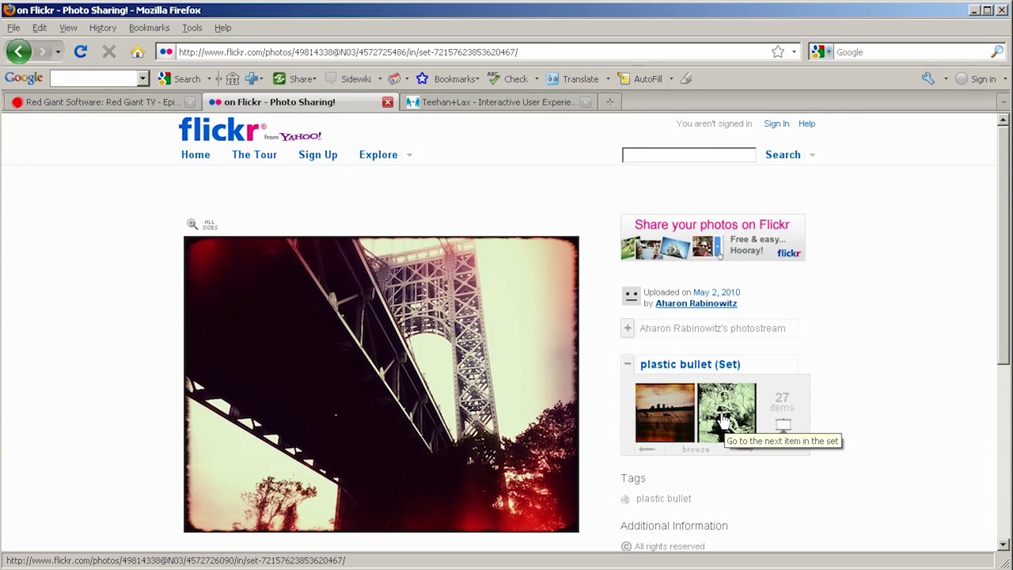
{"action": "left_click", "coordinate": [726, 423]}
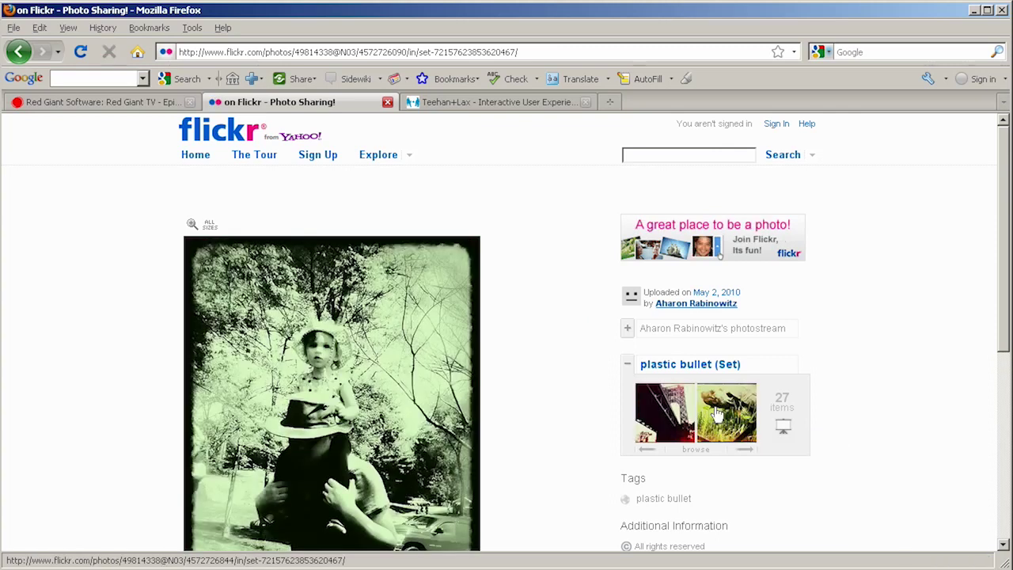
{"action": "left_click", "coordinate": [724, 412]}
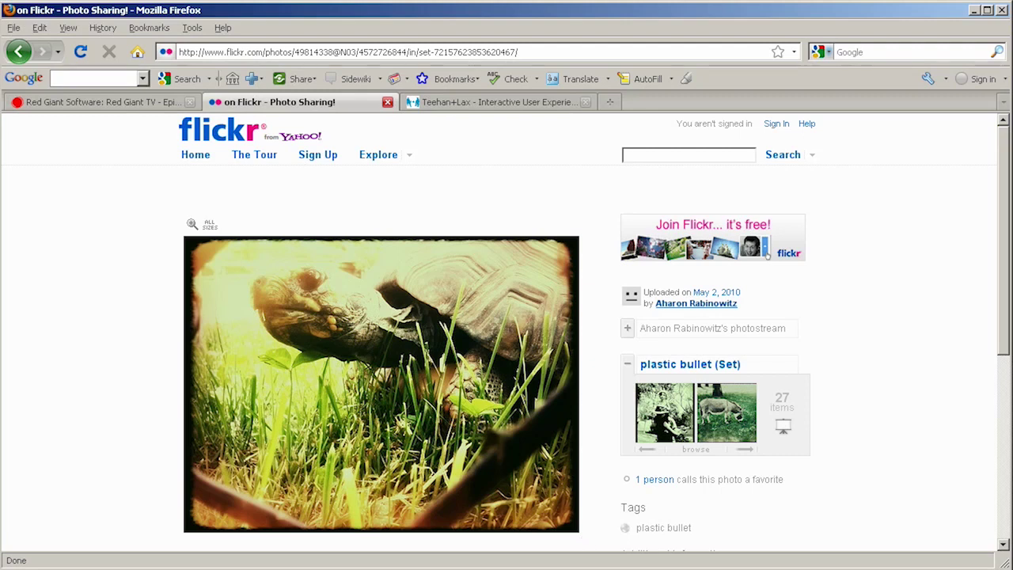
{"action": "key", "text": "alt+Tab"}
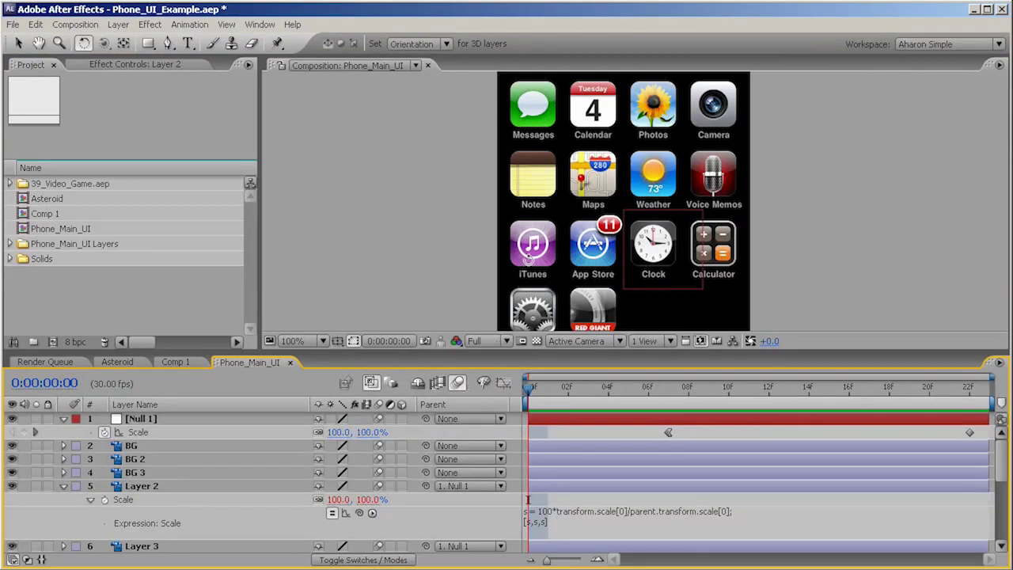
Zoom the viewer to 50%, check Null 1 and Layer 2's Scale, and scrub to watch the icons spread
{"action": "scroll", "coordinate": [624, 204], "scroll_direction": "down", "scroll_amount": 2}
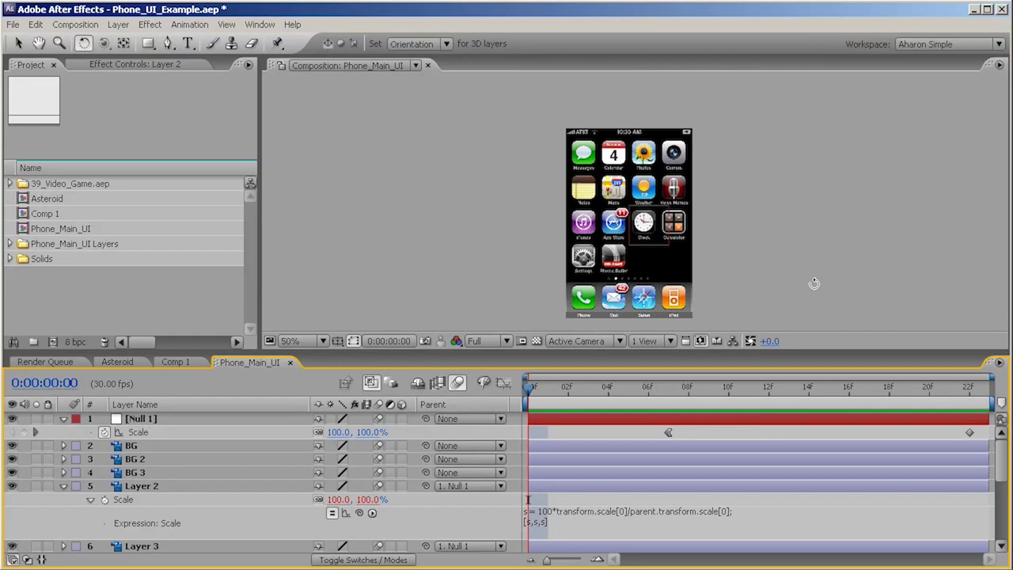
{"action": "left_click", "coordinate": [135, 420]}
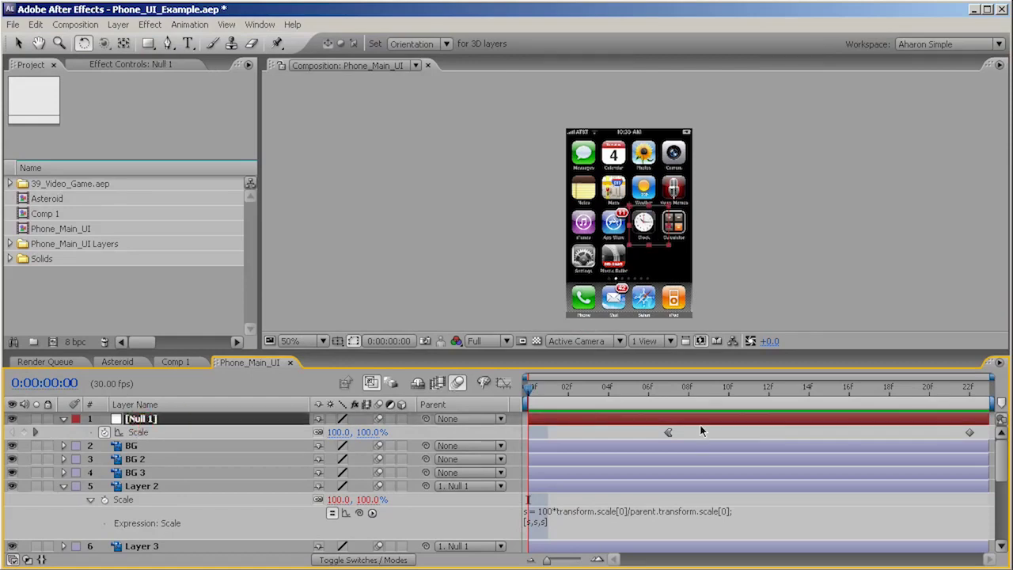
{"action": "left_click", "coordinate": [142, 488]}
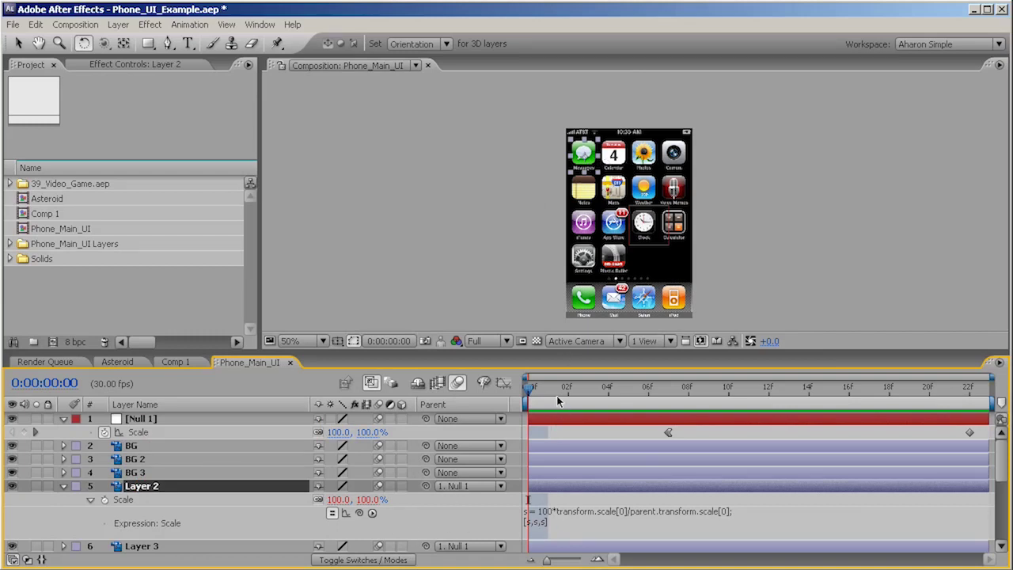
{"action": "left_click_drag", "start_coordinate": [547, 392], "coordinate": [689, 403]}
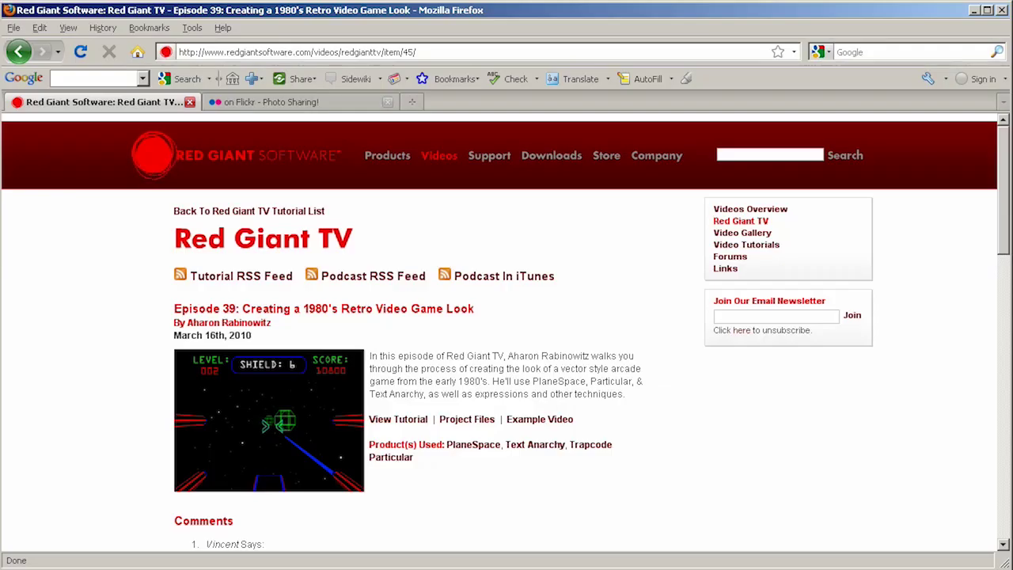